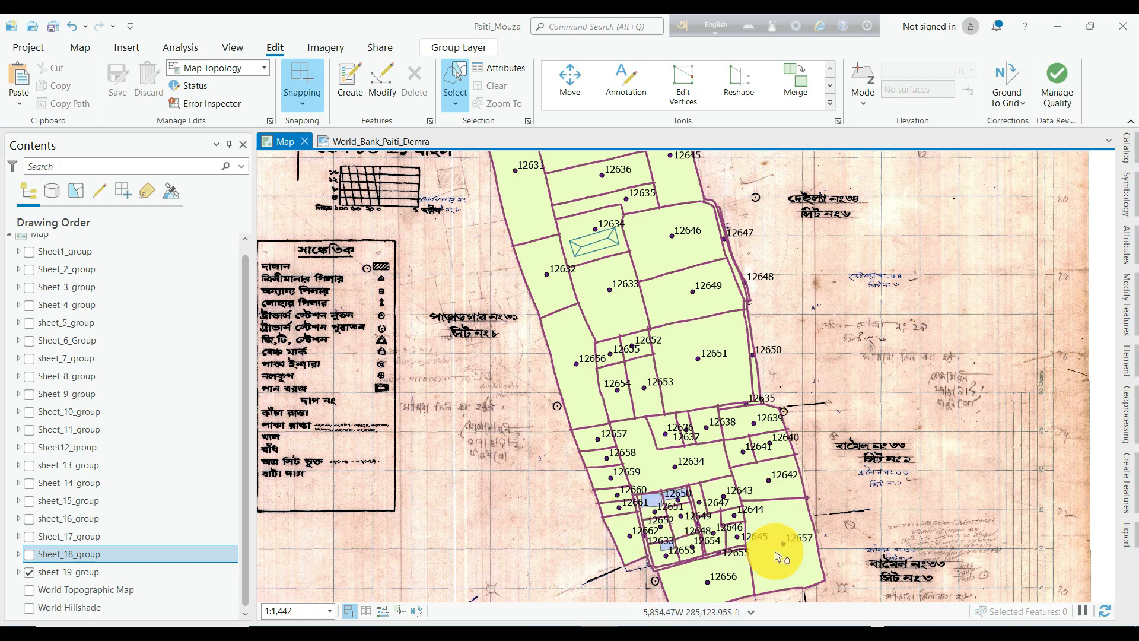
# - Examine the parcels, plot-number labels and point markers across the sheet 19 map
pyautogui.keyDown('ctrl'); pyautogui.click(219, 537); pyautogui.keyUp('ctrl')
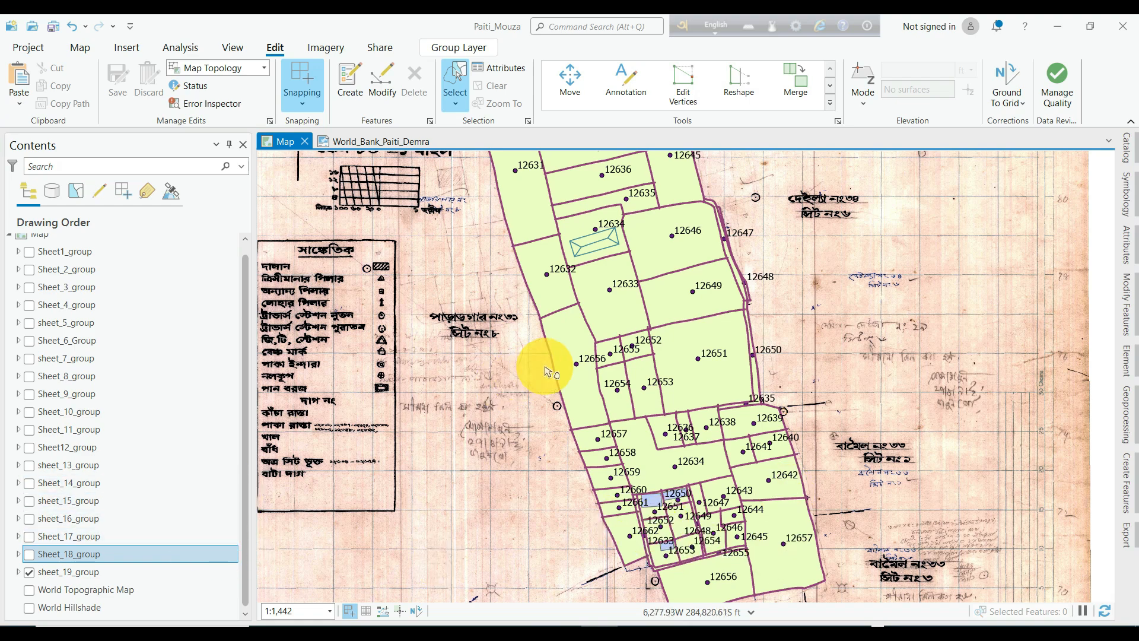
pyautogui.scroll(-3, 541, 364)
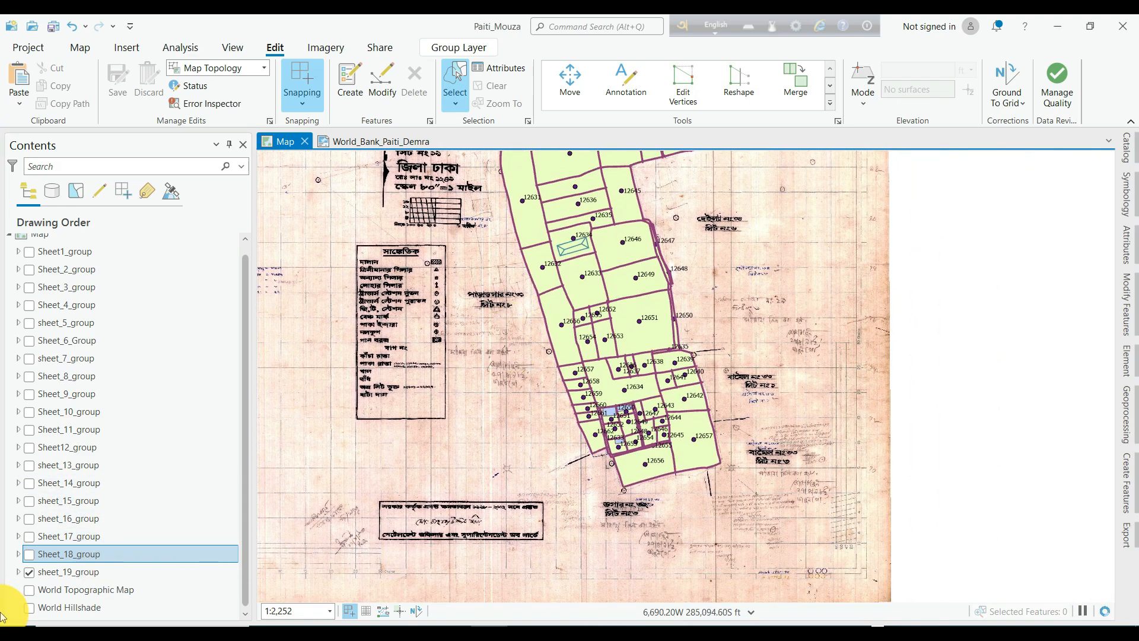
pyautogui.scroll(4, 564, 348)
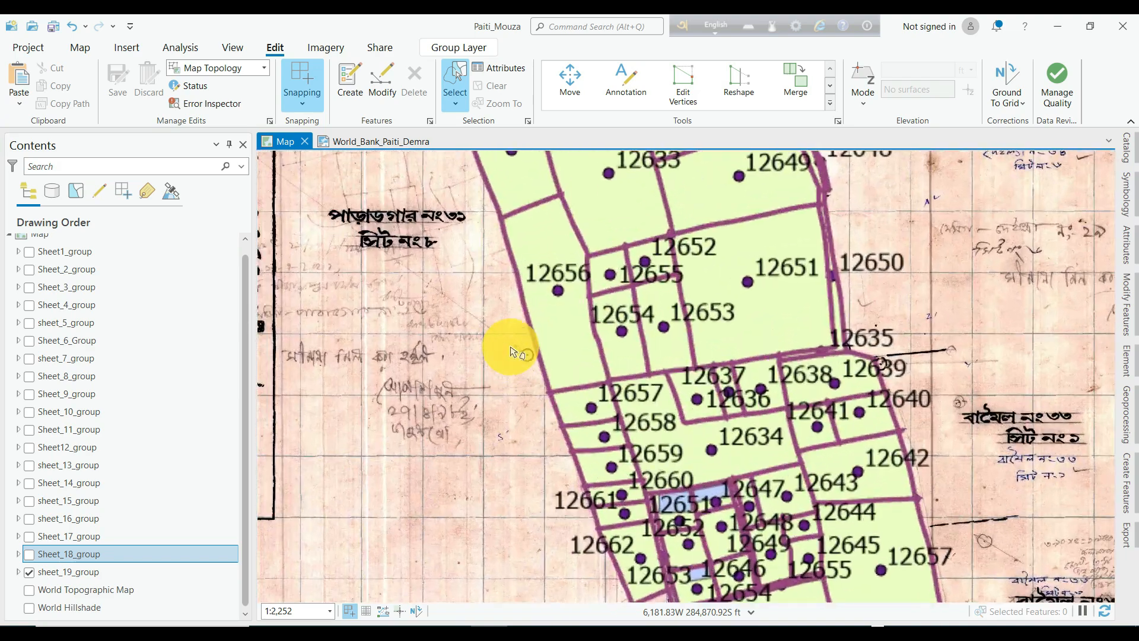
pyautogui.moveTo(492, 372); pyautogui.dragTo(471, 472)
pyautogui.moveTo(565, 352); pyautogui.dragTo(544, 410)
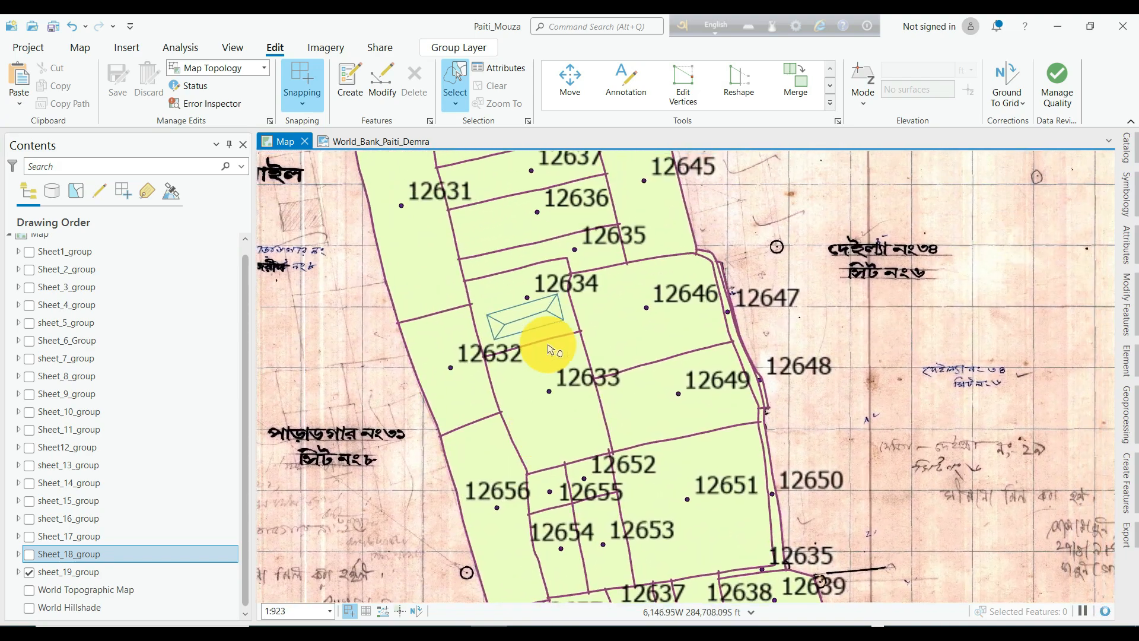
pyautogui.moveTo(518, 345); pyautogui.dragTo(455, 486)
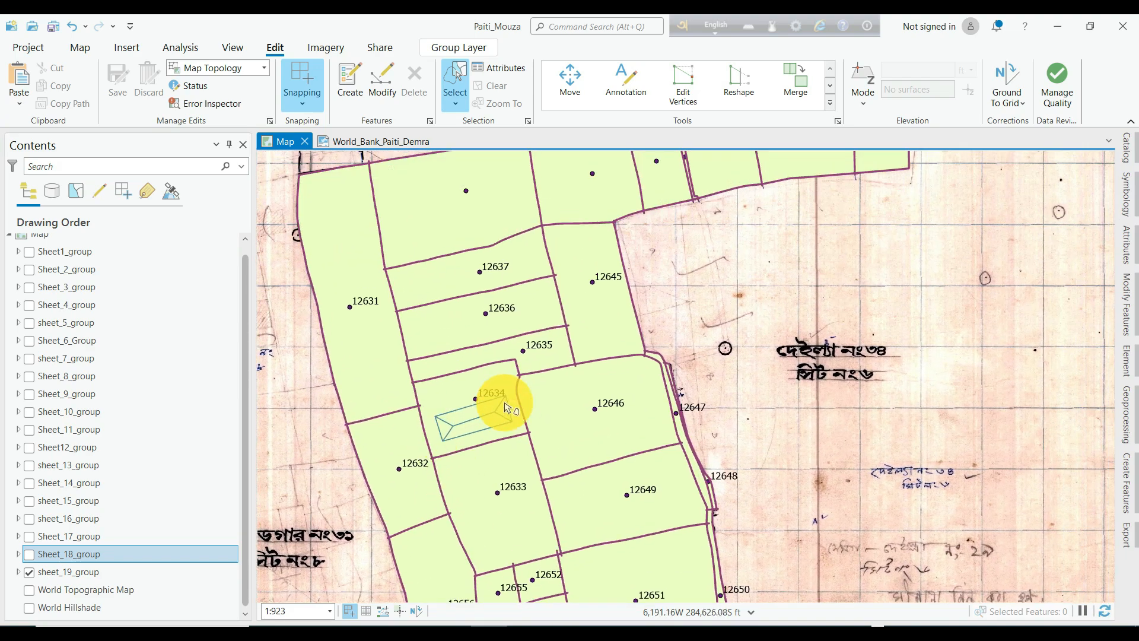
pyautogui.moveTo(562, 315); pyautogui.dragTo(532, 381)
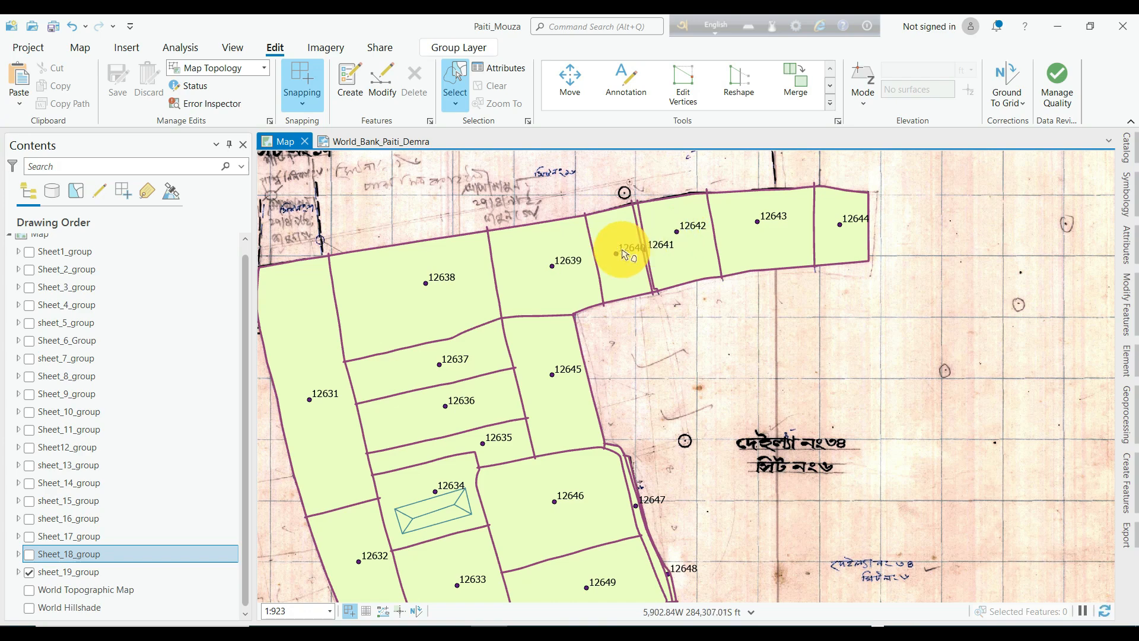
pyautogui.scroll(-2, 554, 300)
pyautogui.moveTo(536, 398); pyautogui.dragTo(564, 330)
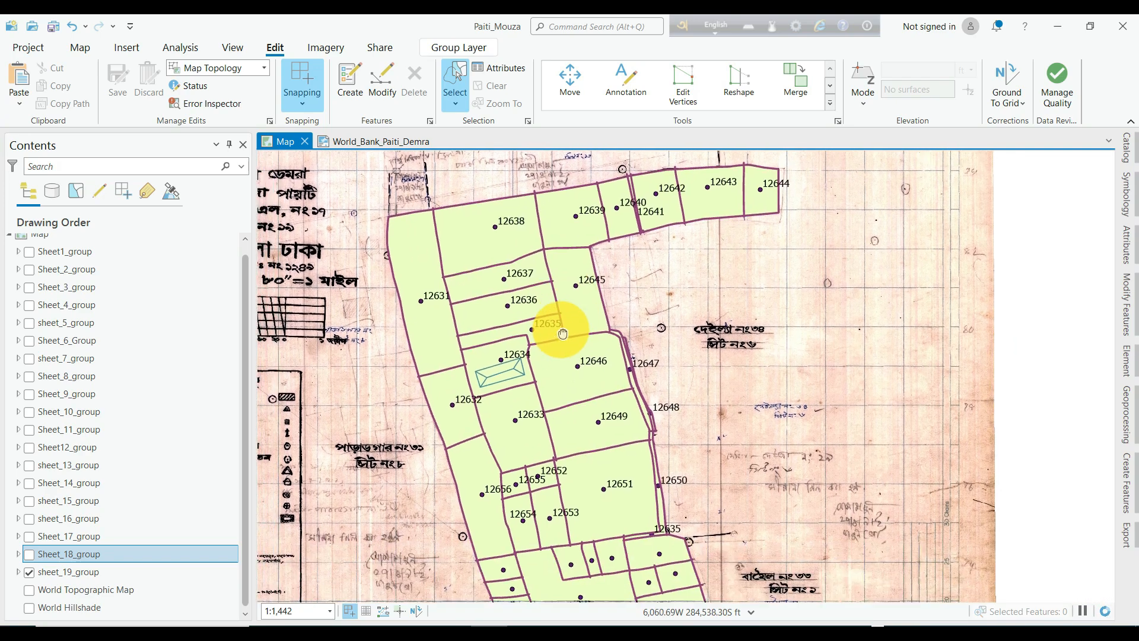
pyautogui.moveTo(564, 419); pyautogui.dragTo(579, 305)
pyautogui.scroll(-1, 574, 307)
pyautogui.scroll(-1, 574, 305)
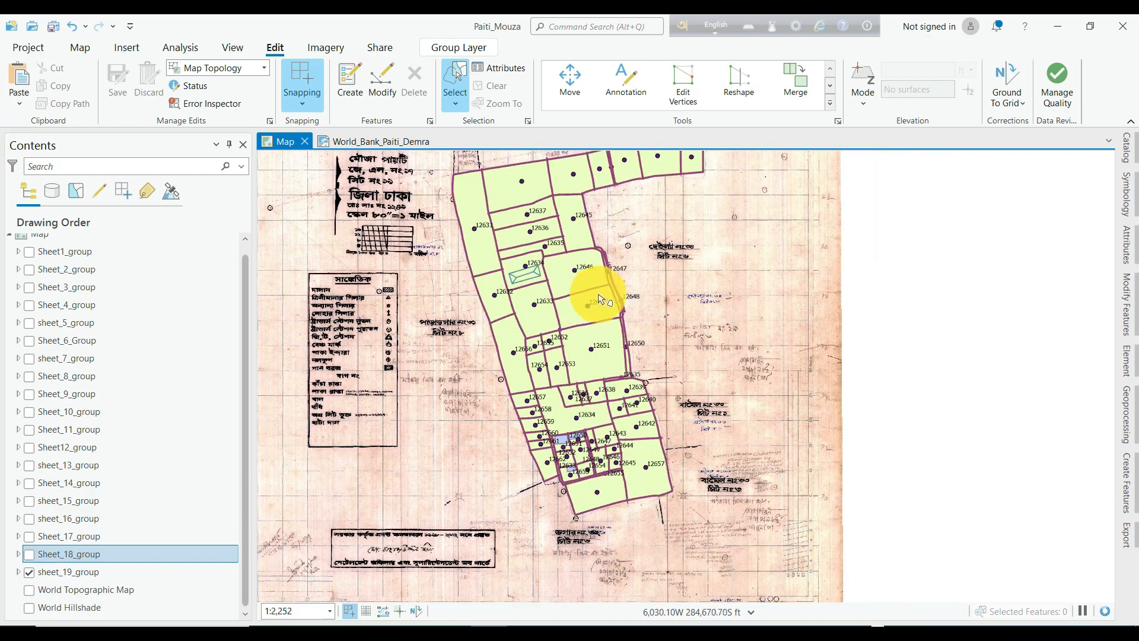
pyautogui.scroll(1, 560, 299)
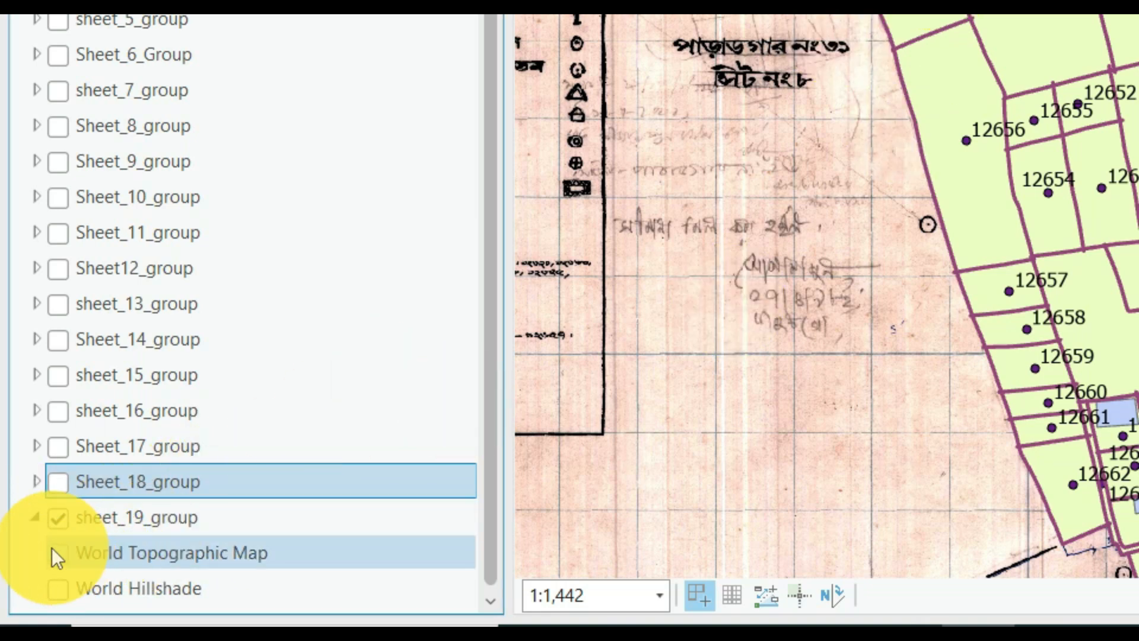
# - Expand sheet_19_group and its Sheet19_DagN layer to show the layer's point symbol
pyautogui.click(40, 521)
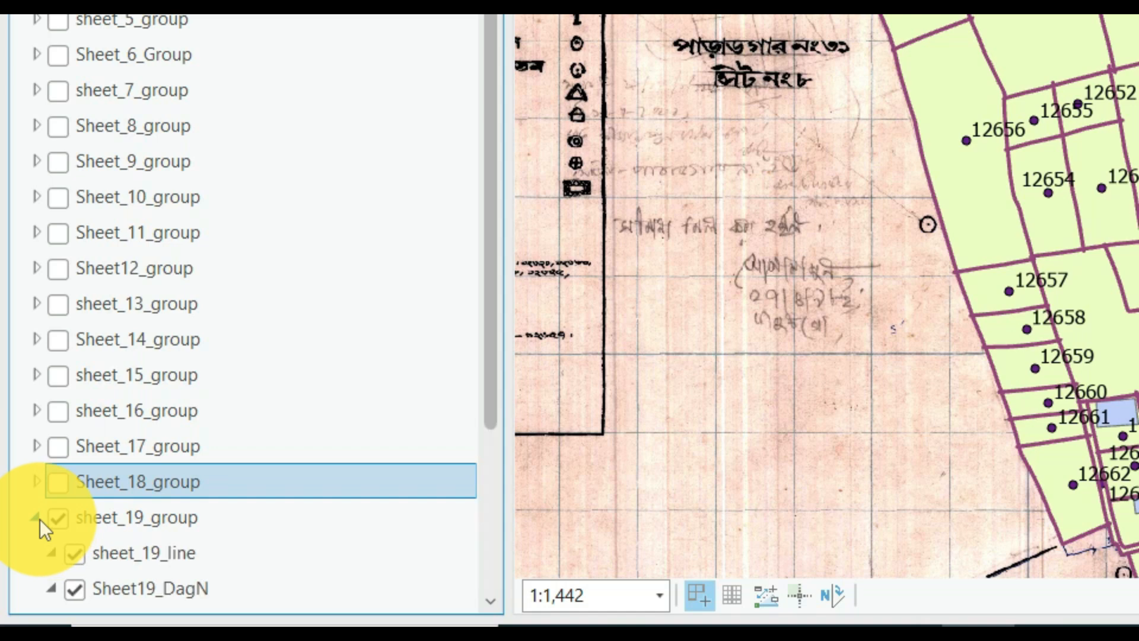
pyautogui.scroll(-2, 284, 533)
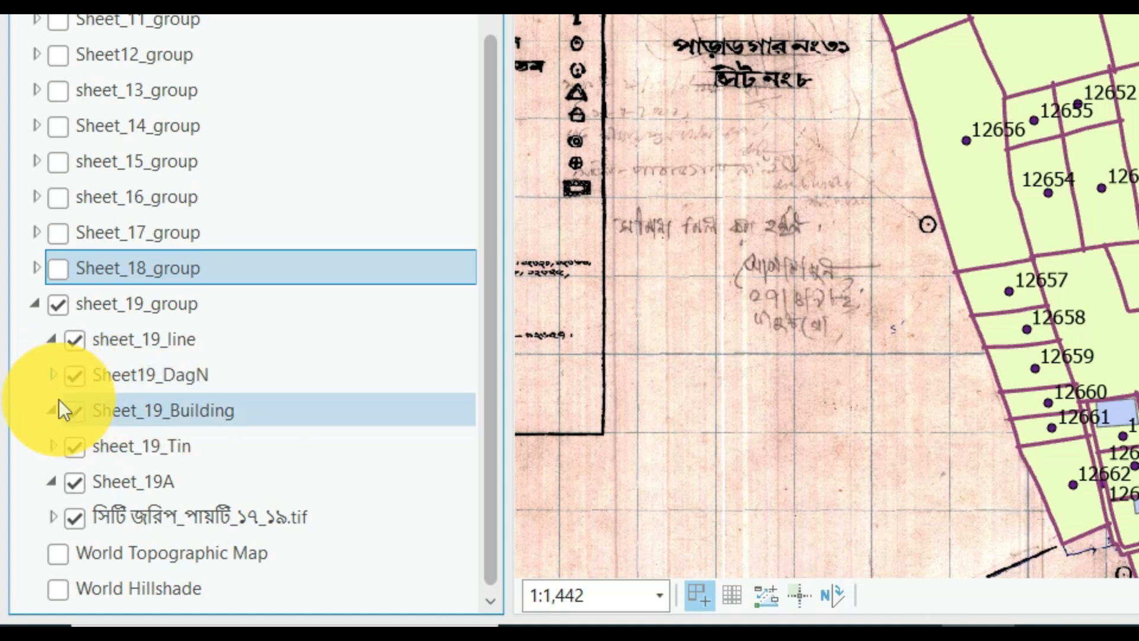
pyautogui.click(52, 376)
pyautogui.click(53, 375)
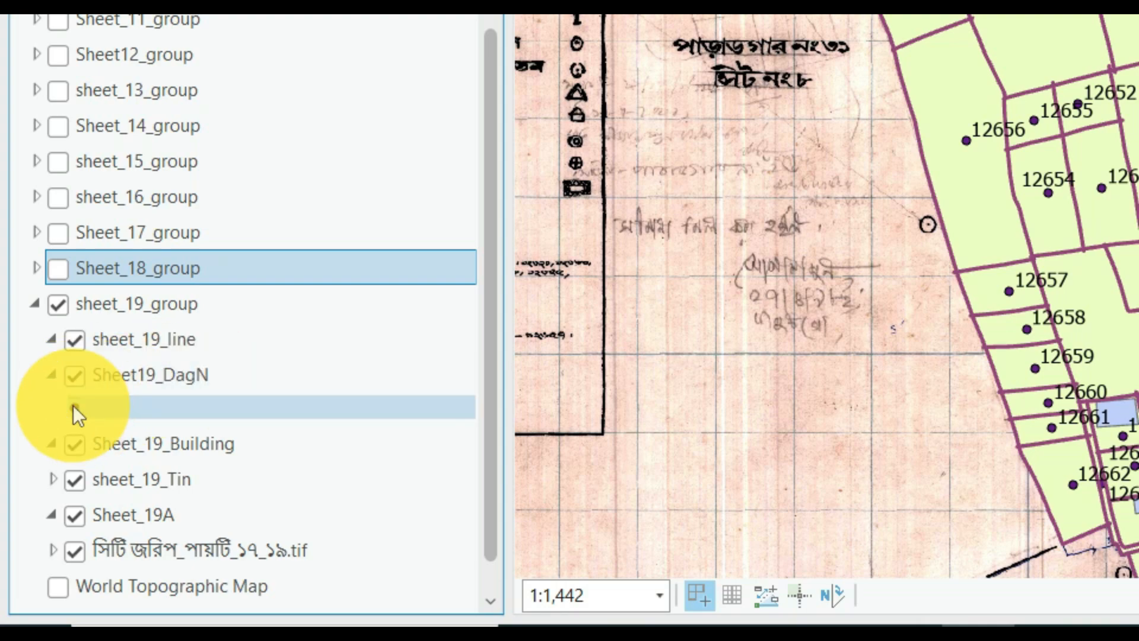
# - Set the Sheet19_DagN point symbol's size to 0.004 pt and apply the change
pyautogui.click(111, 406)
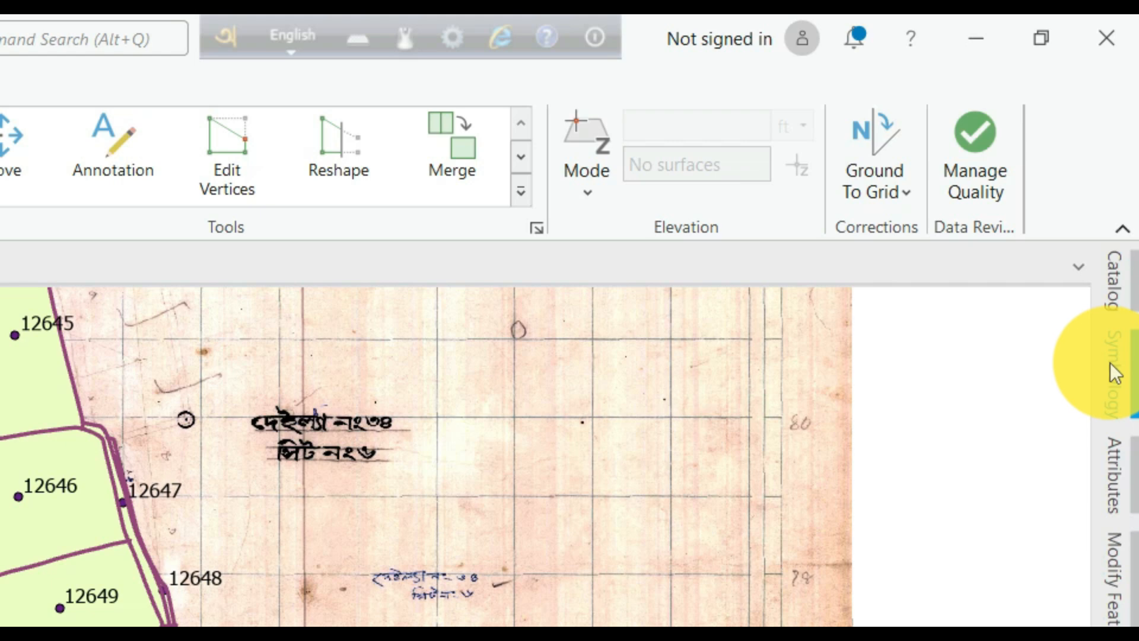
pyautogui.click(1110, 363)
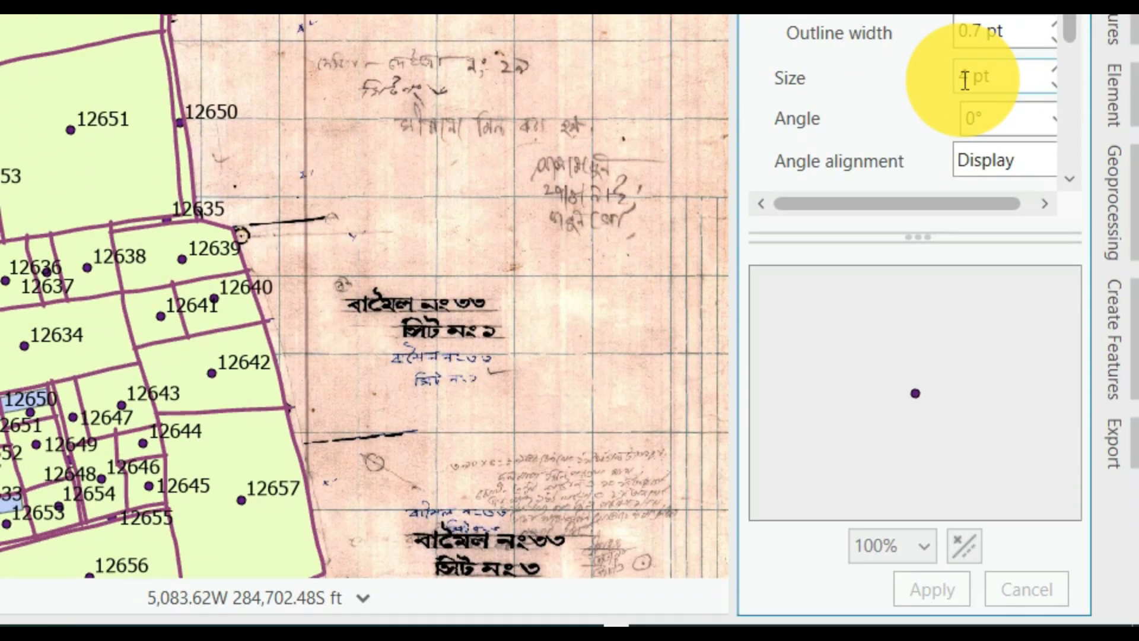
pyautogui.click(965, 381)
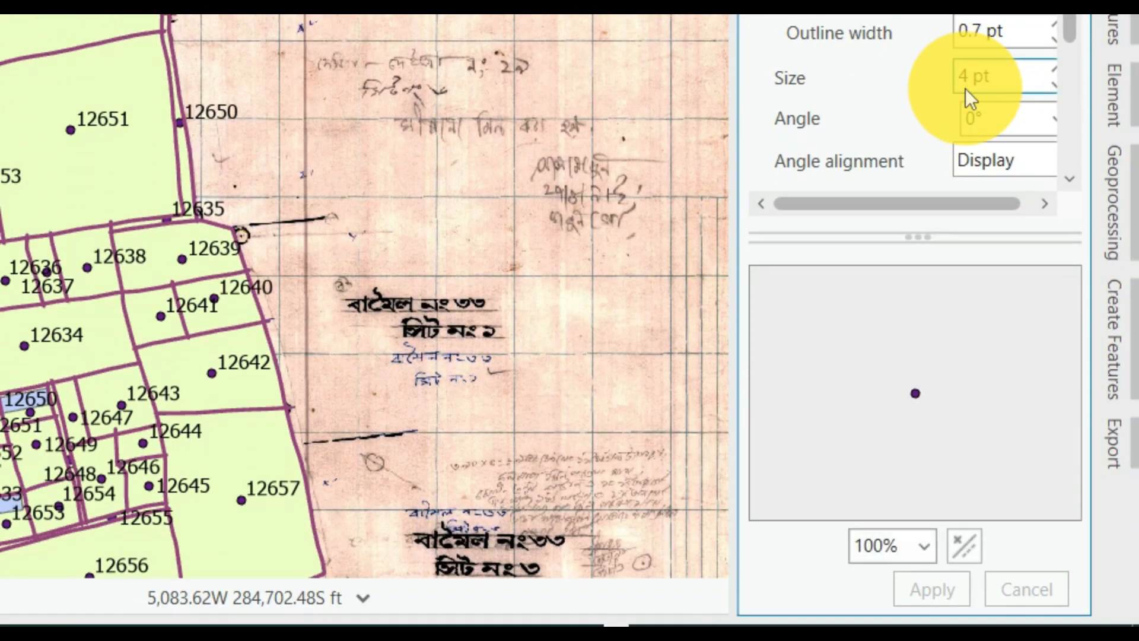
pyautogui.write('00')
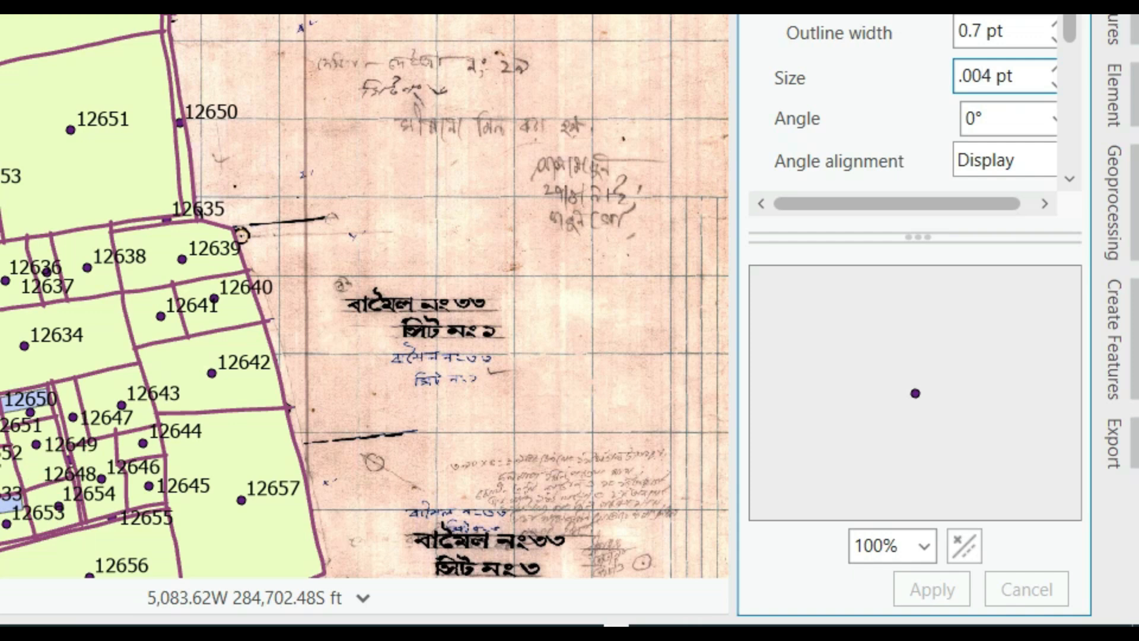
pyautogui.press('Return')
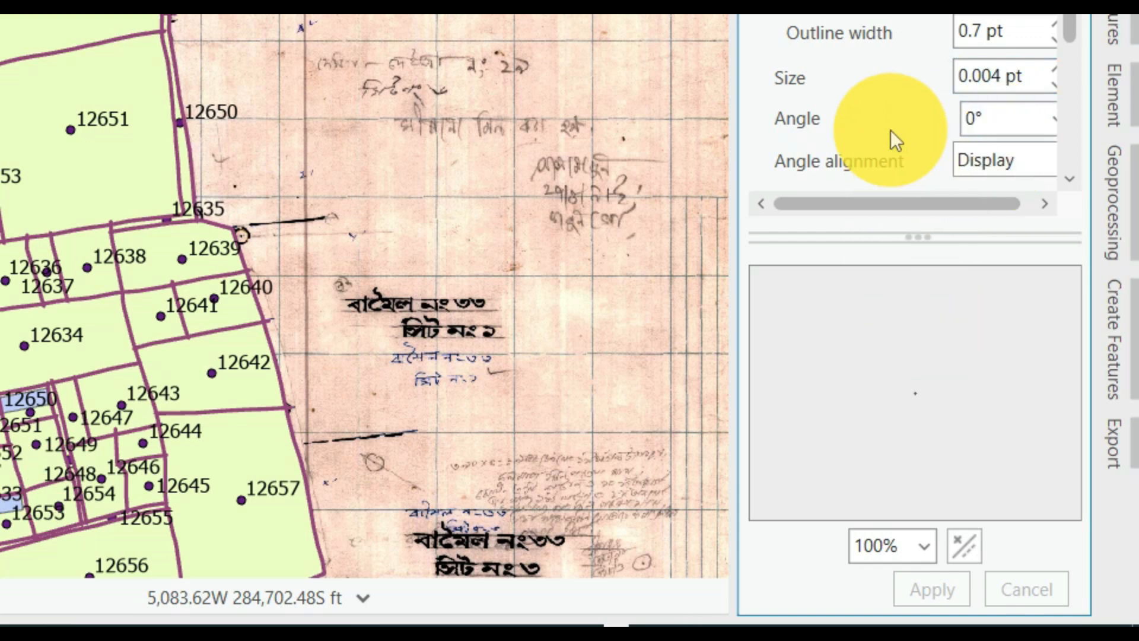
pyautogui.click(935, 589)
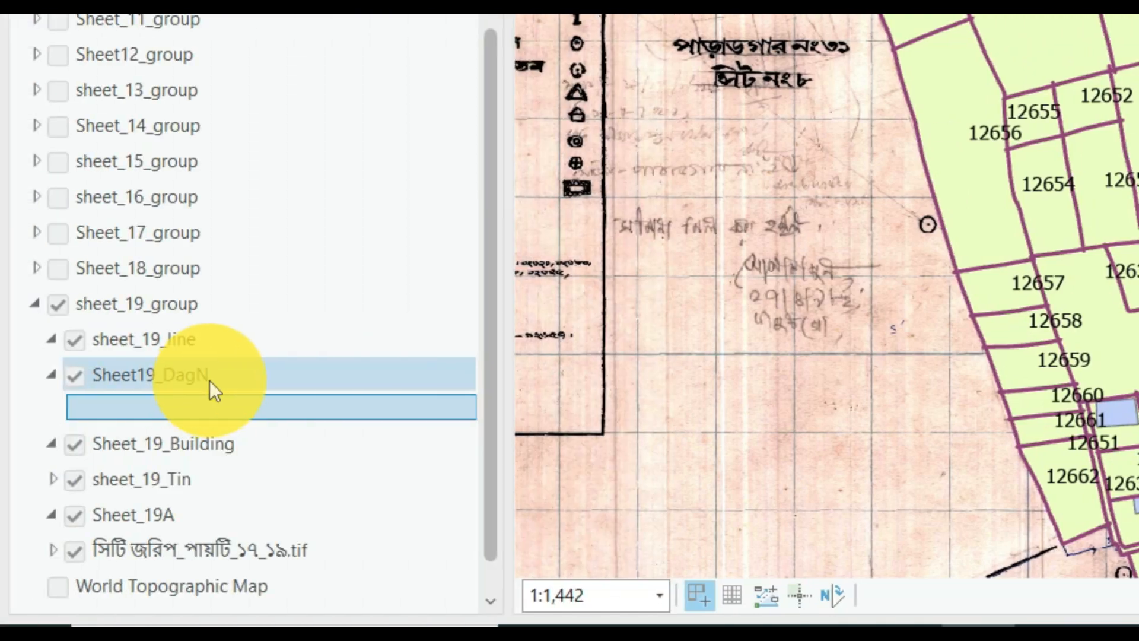
# - Try a label font size of 7 pt for the Sheet19_DagN layer
pyautogui.click(222, 382)
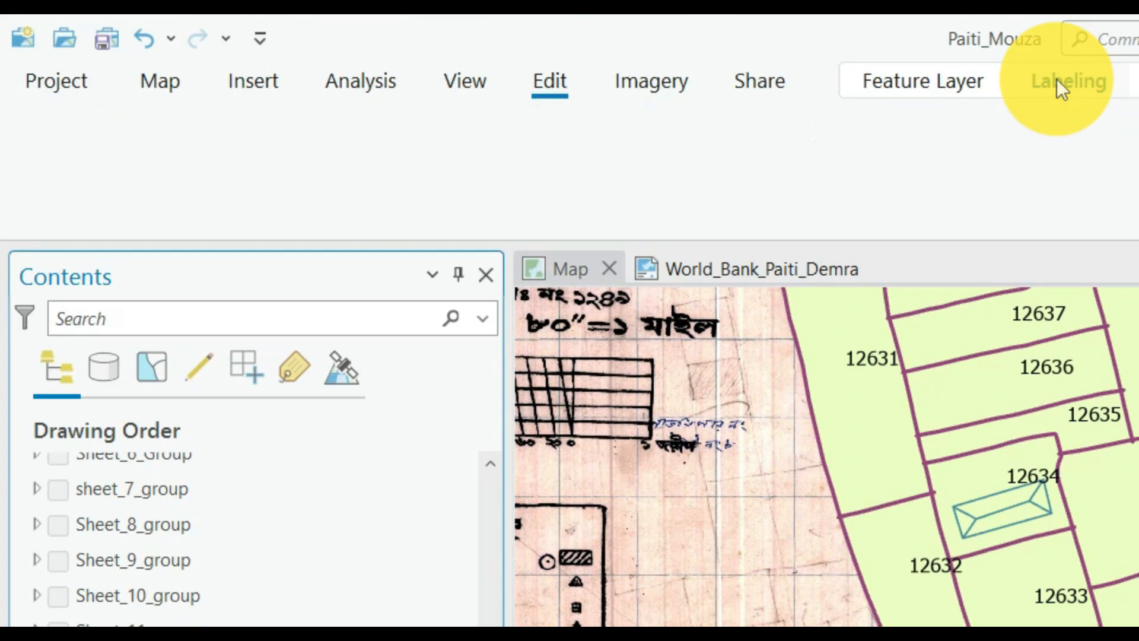
pyautogui.click(1055, 80)
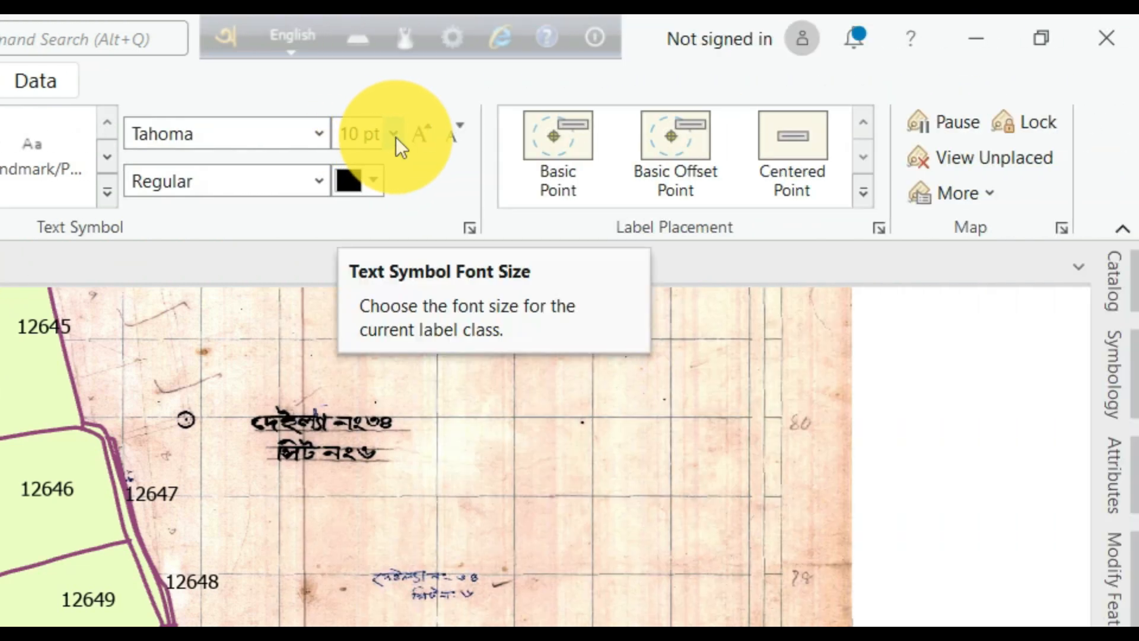
pyautogui.click(394, 134)
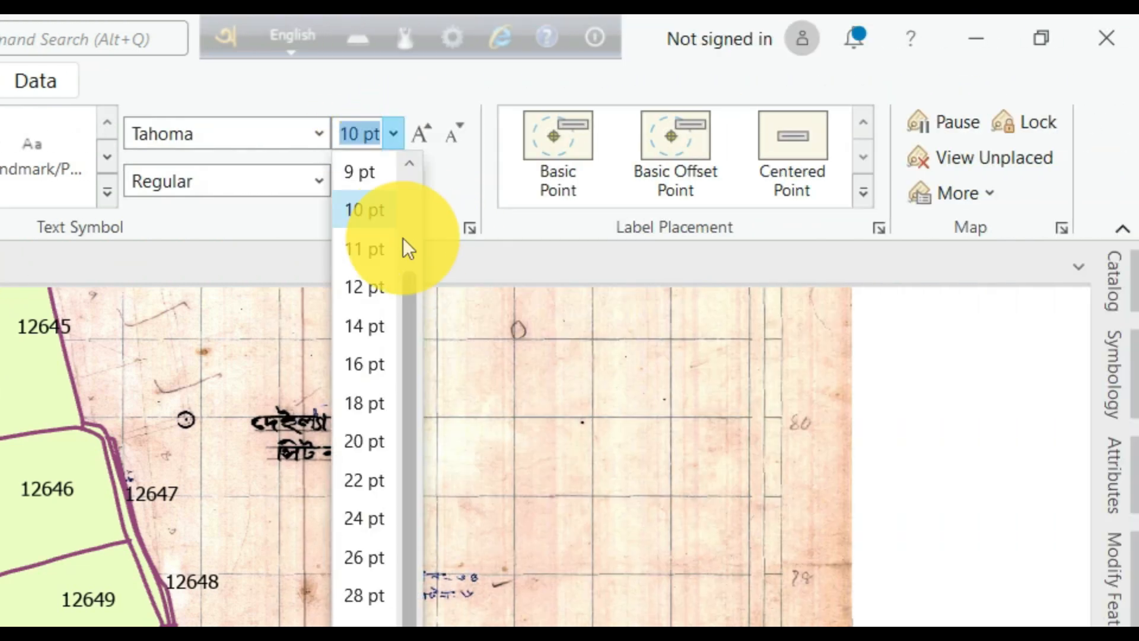
pyautogui.click(357, 194)
pyautogui.click(393, 133)
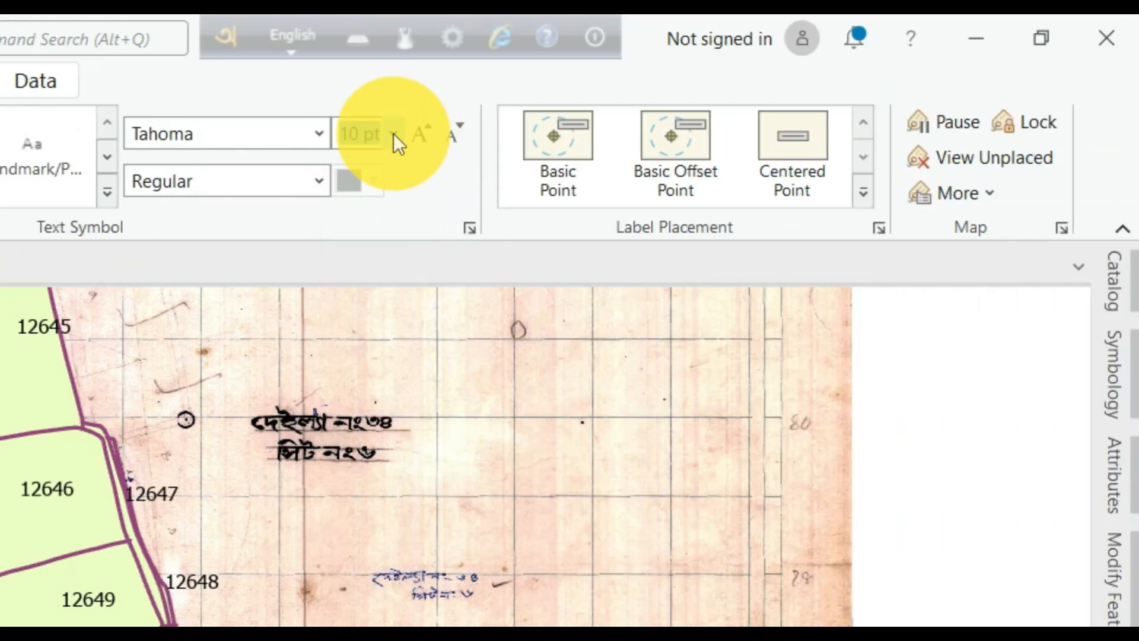
pyautogui.scroll(1, 372, 211)
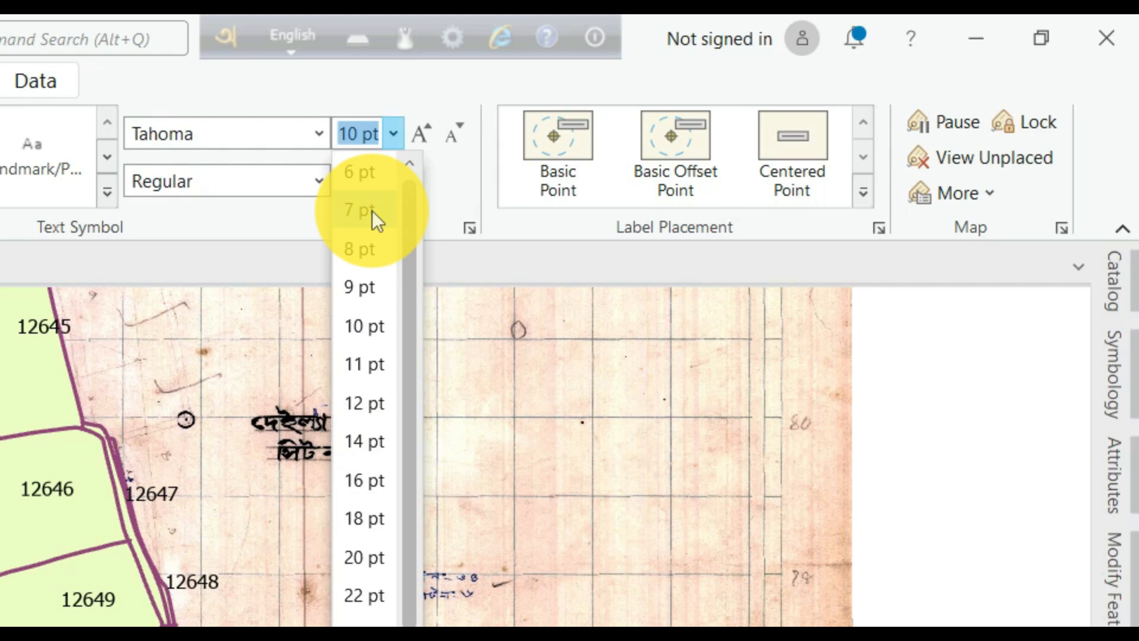
pyautogui.click(372, 211)
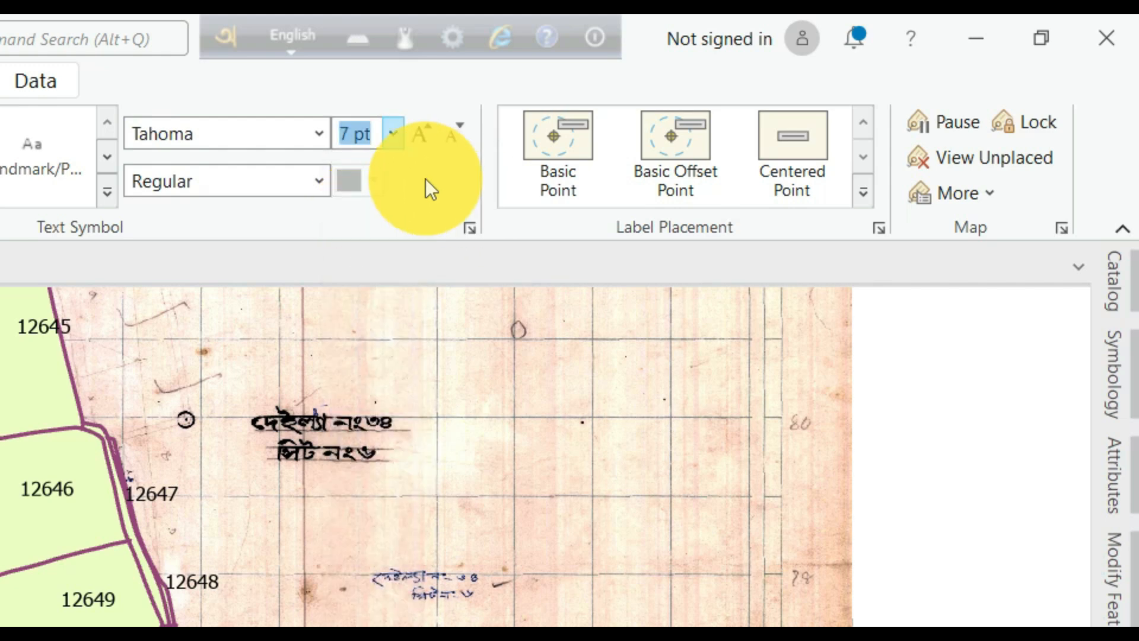
# - Check the plot-number labels on the map and open the Convert Labels To Annotation tool
pyautogui.scroll(-2, 56, 564)
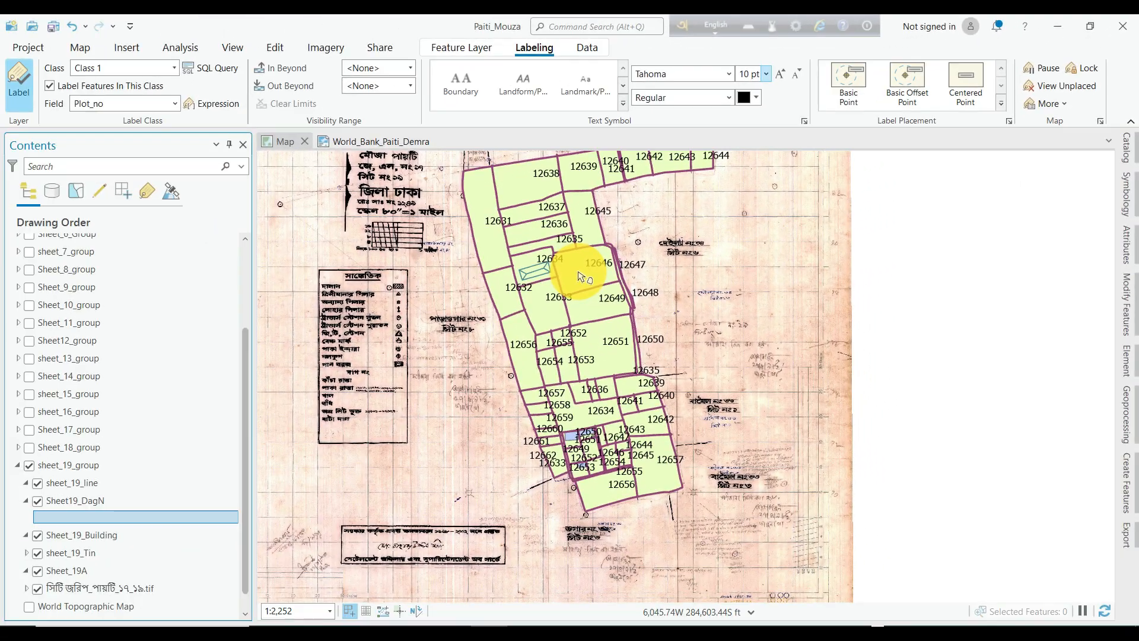
pyautogui.moveTo(16, 534); pyautogui.dragTo(39, 574)
pyautogui.moveTo(591, 296)
pyautogui.mouseDown()
pyautogui.moveTo(572, 304)
pyautogui.moveTo(579, 315)
pyautogui.mouseUp()
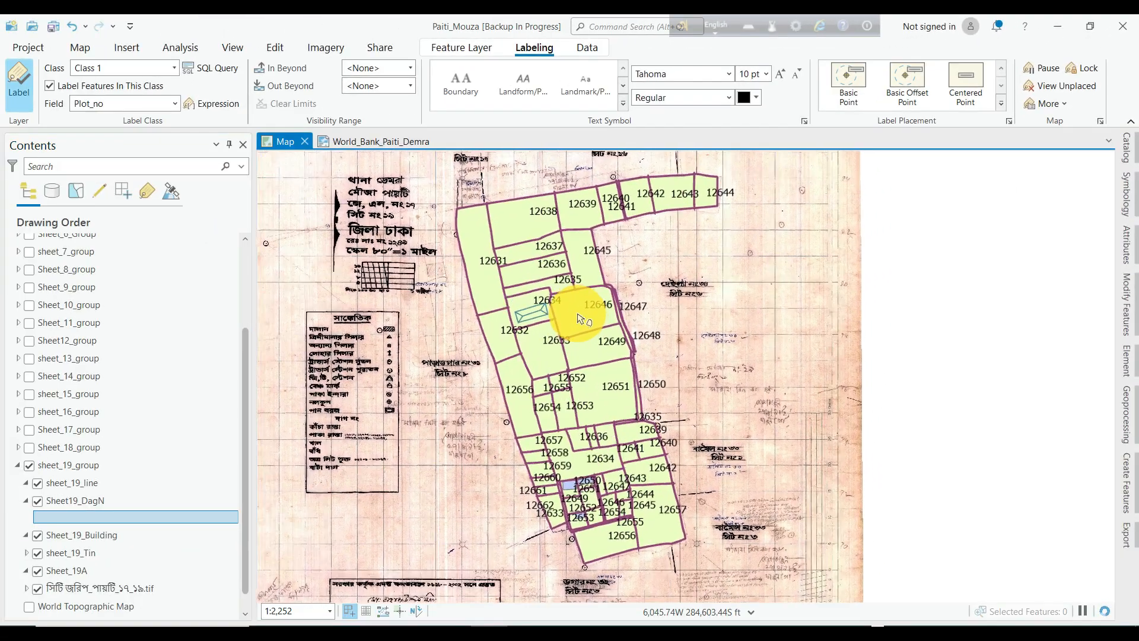
pyautogui.scroll(2, 584, 311)
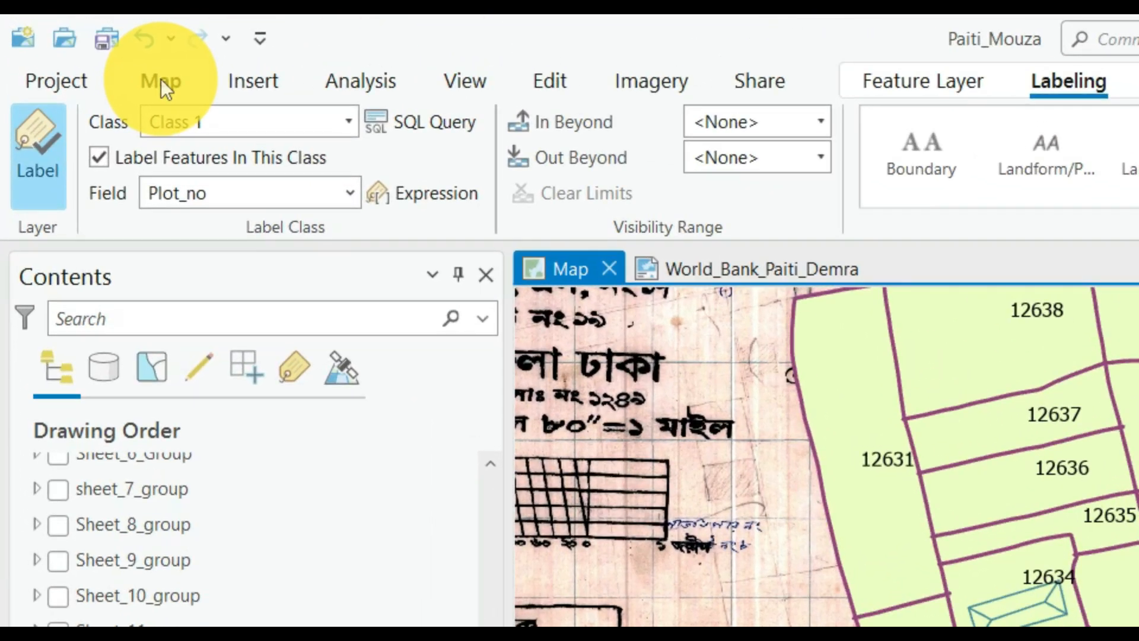
pyautogui.click(80, 46)
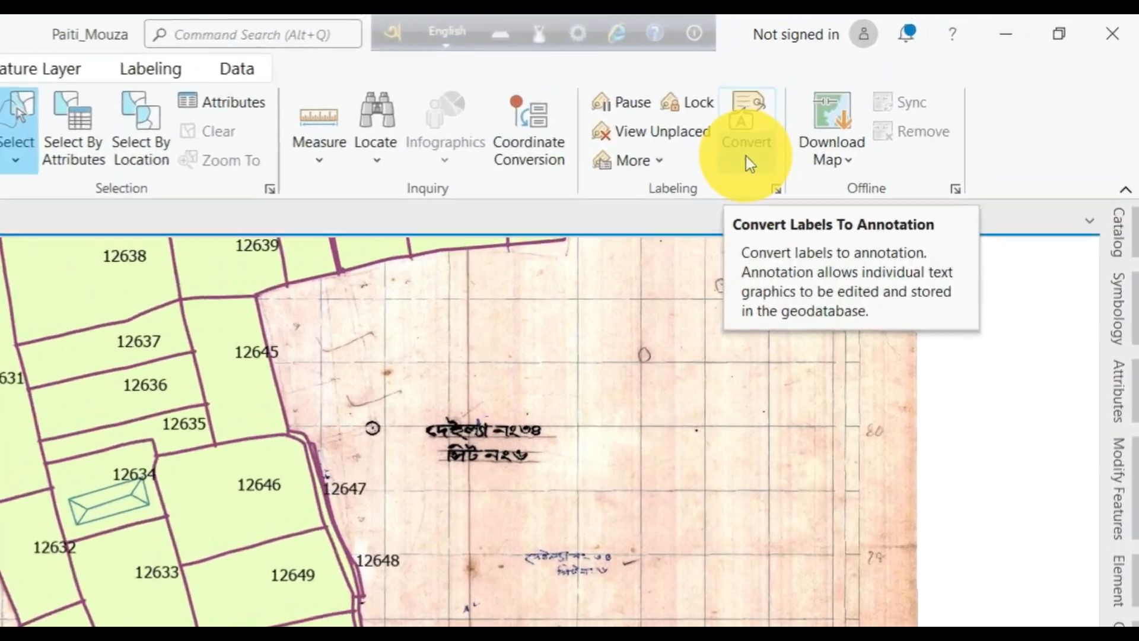
pyautogui.click(899, 101)
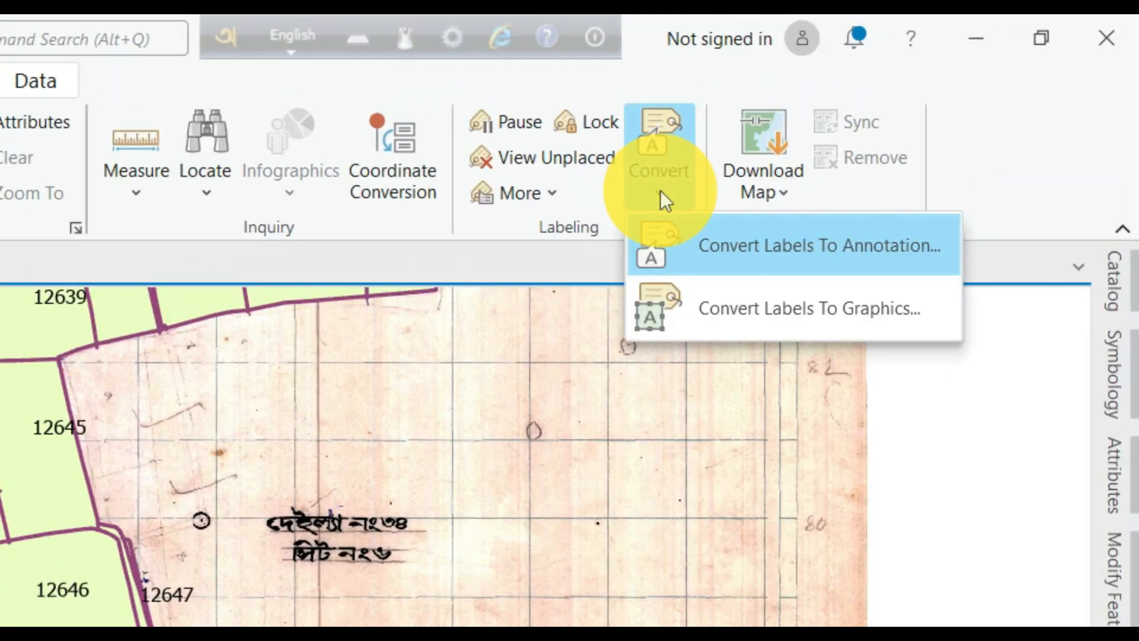
pyautogui.click(825, 251)
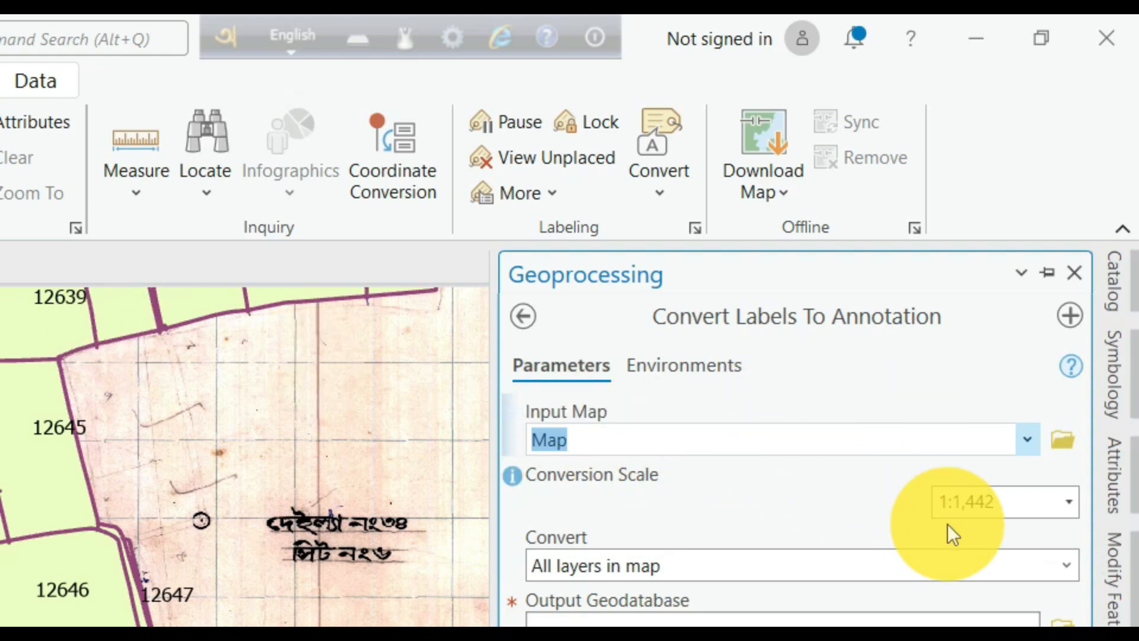
# - Set the annotation conversion scale to 1:2000 and limit the conversion to a single layer
pyautogui.click(1069, 503)
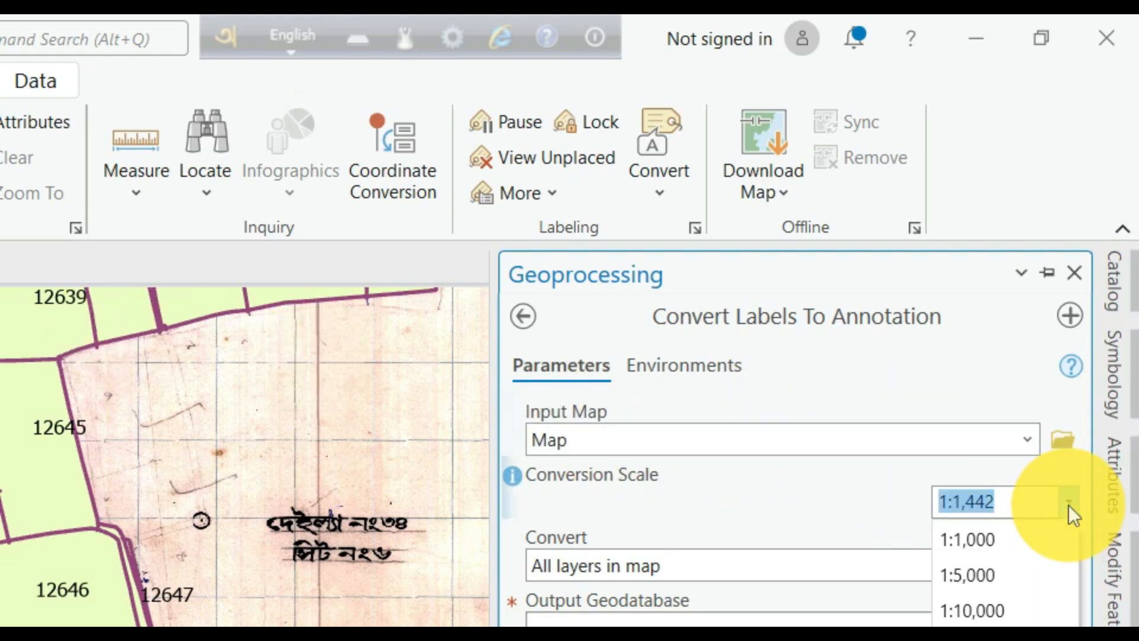
pyautogui.click(1010, 503)
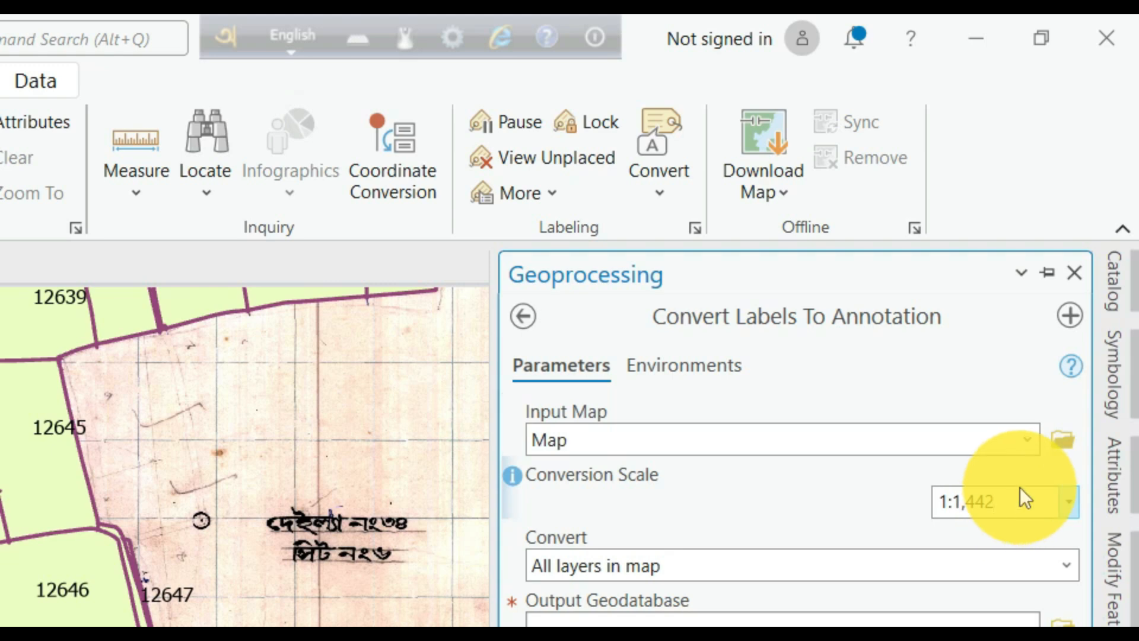
pyautogui.press('BackSpace')
pyautogui.press('BackSpace')
pyautogui.press('BackSpace')
pyautogui.press('BackSpace')
pyautogui.press('BackSpace')
pyautogui.press('BackSpace')
pyautogui.write(':2000')
pyautogui.click(728, 519)
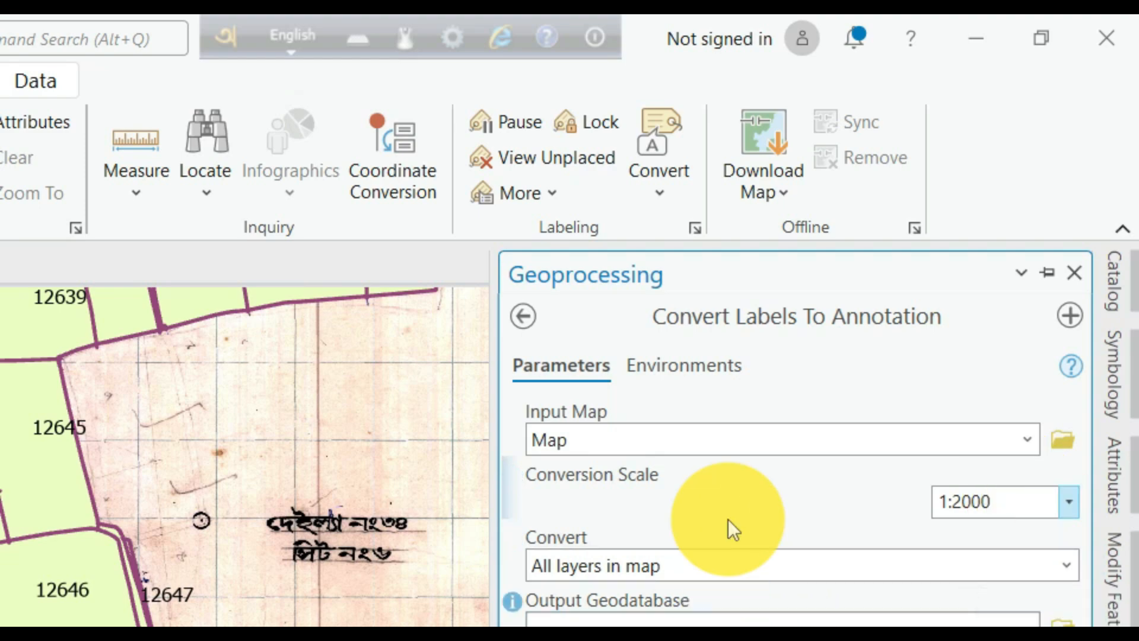
pyautogui.click(1062, 568)
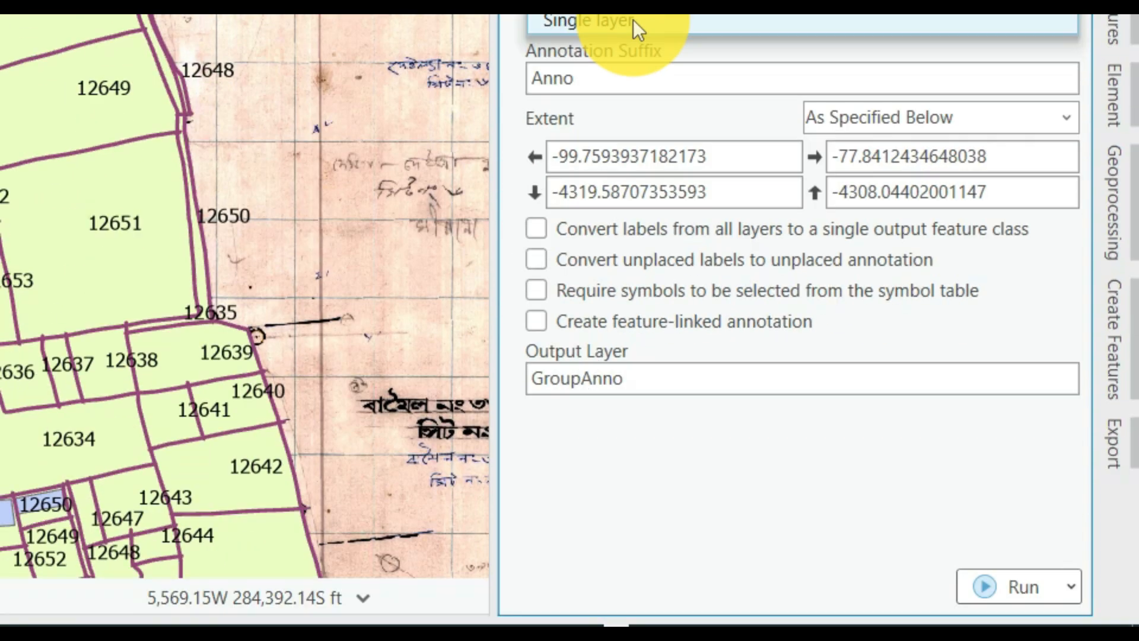
pyautogui.click(635, 630)
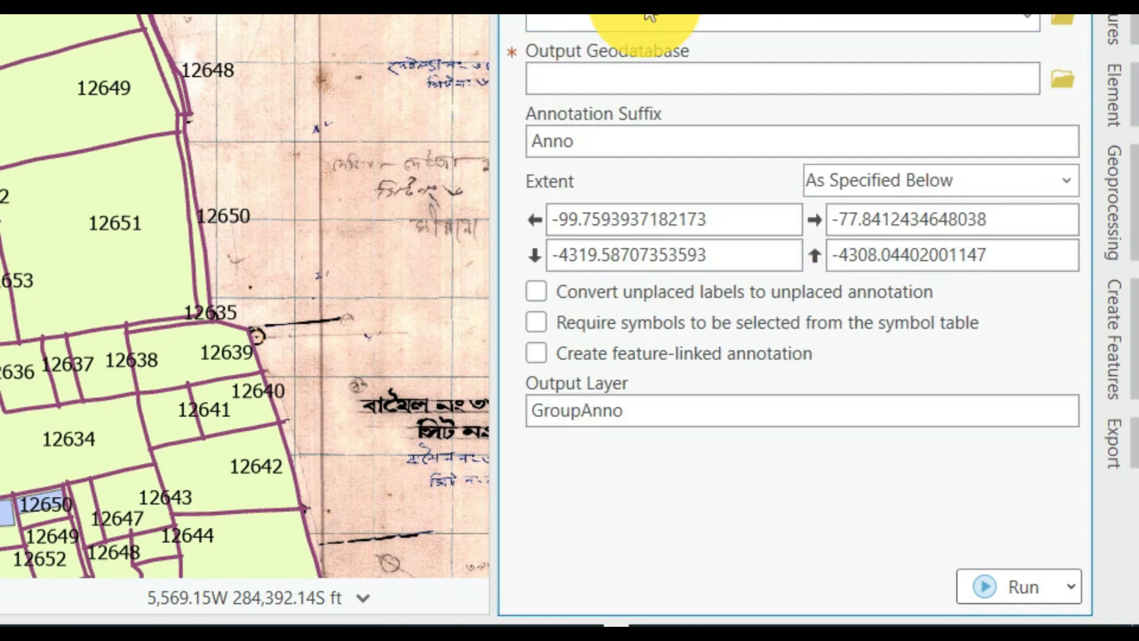
# - Choose Sheet19_DagN from sheet_19_group as the feature layer whose labels are converted
pyautogui.click(1022, 19)
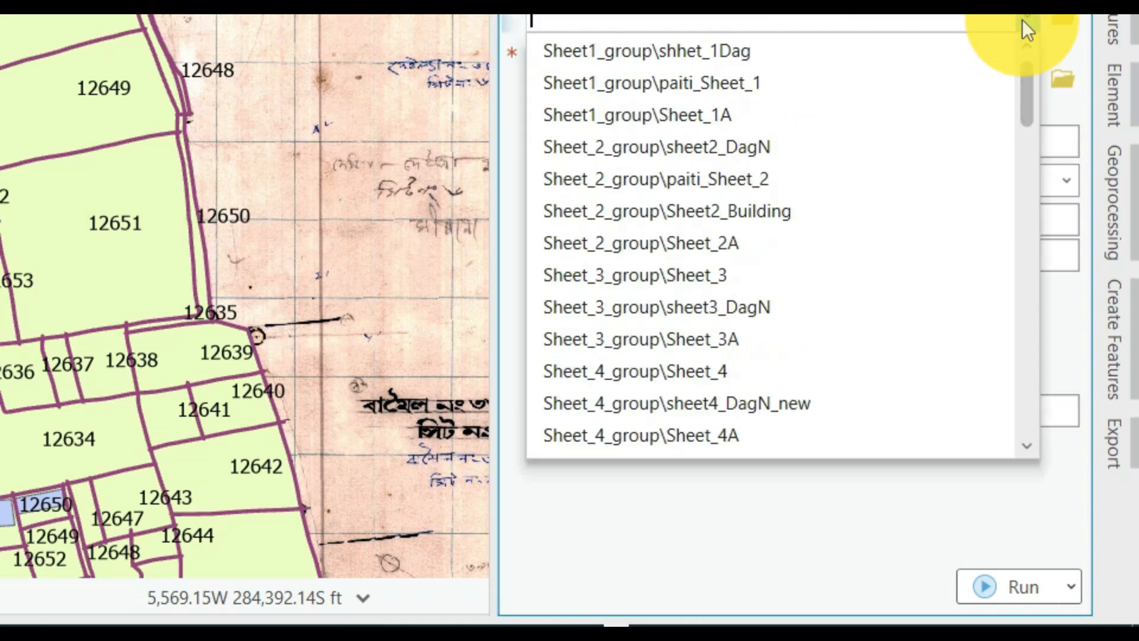
pyautogui.scroll(-8, 782, 309)
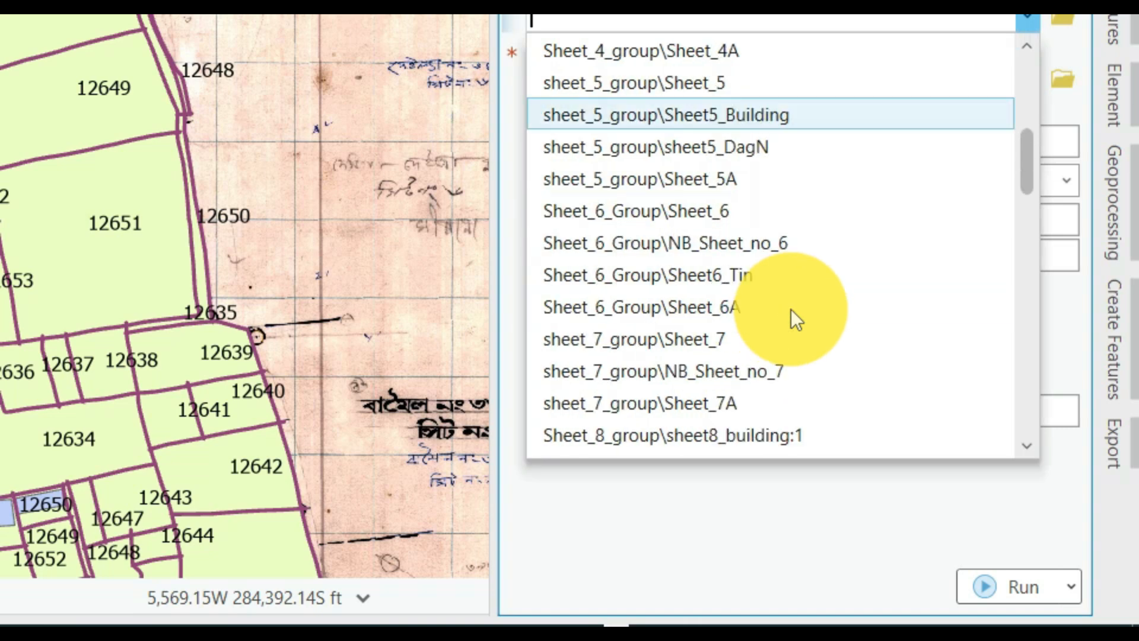
pyautogui.scroll(-5, 791, 310)
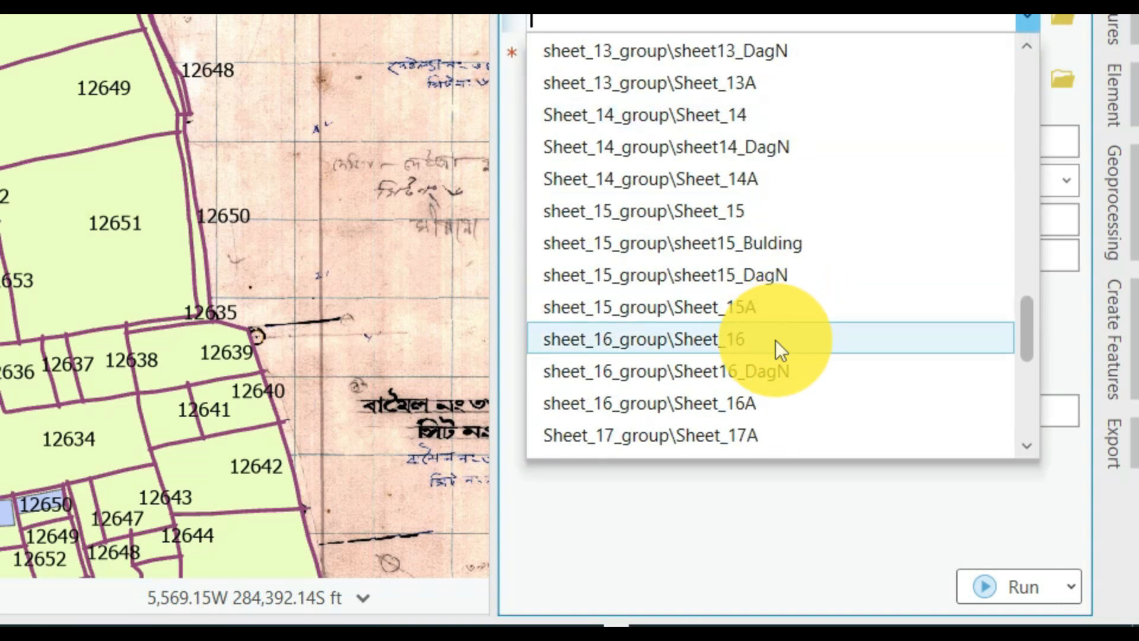
pyautogui.scroll(-4, 746, 408)
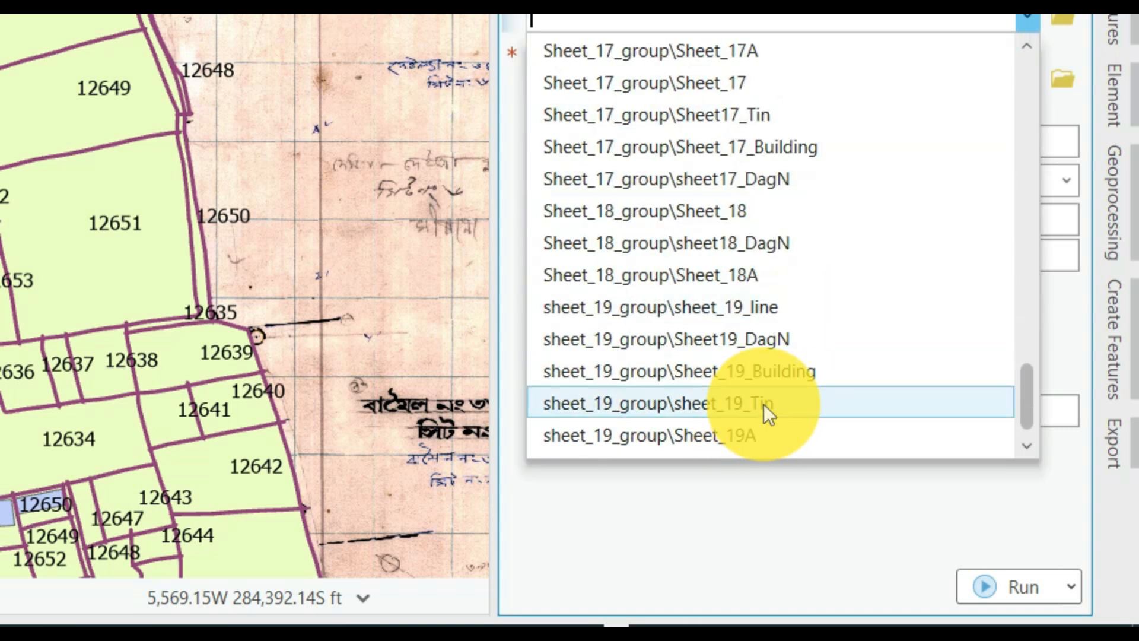
pyautogui.click(787, 344)
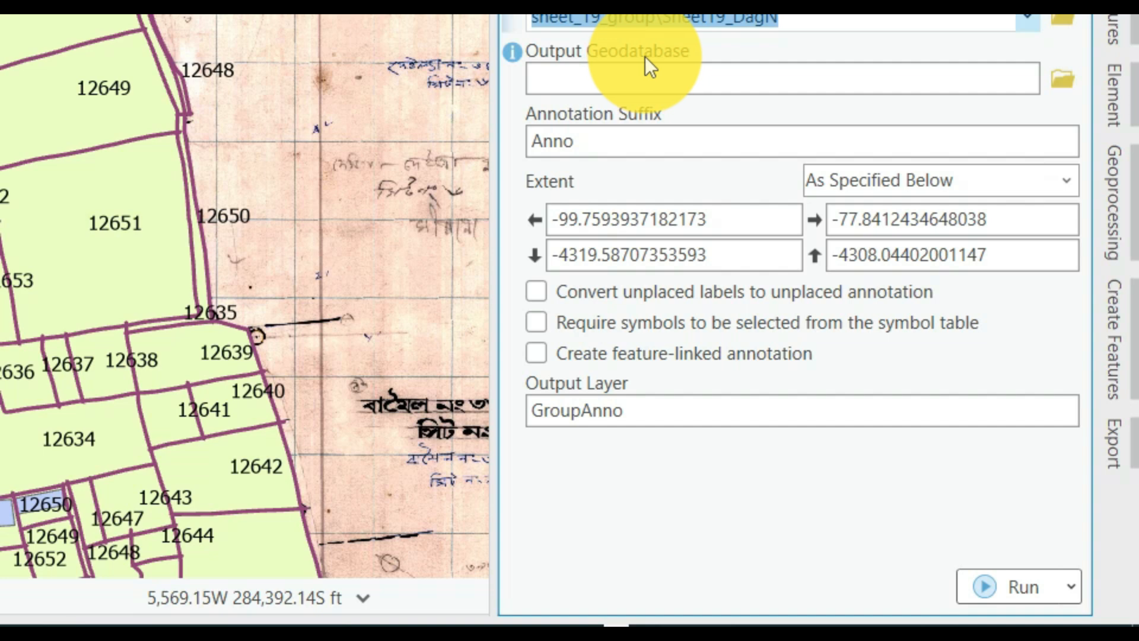
# - Set the output geodatabase to the Dag_arcMap_Anno feature dataset in Pait_Mouza.gdb
pyautogui.click(1060, 80)
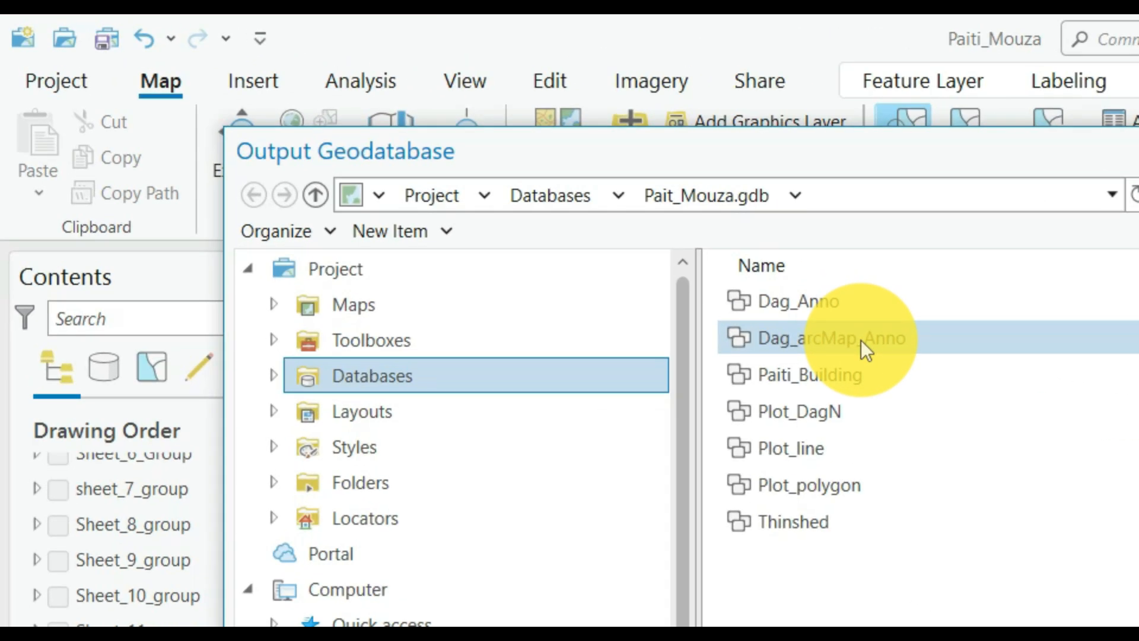
pyautogui.click(860, 340)
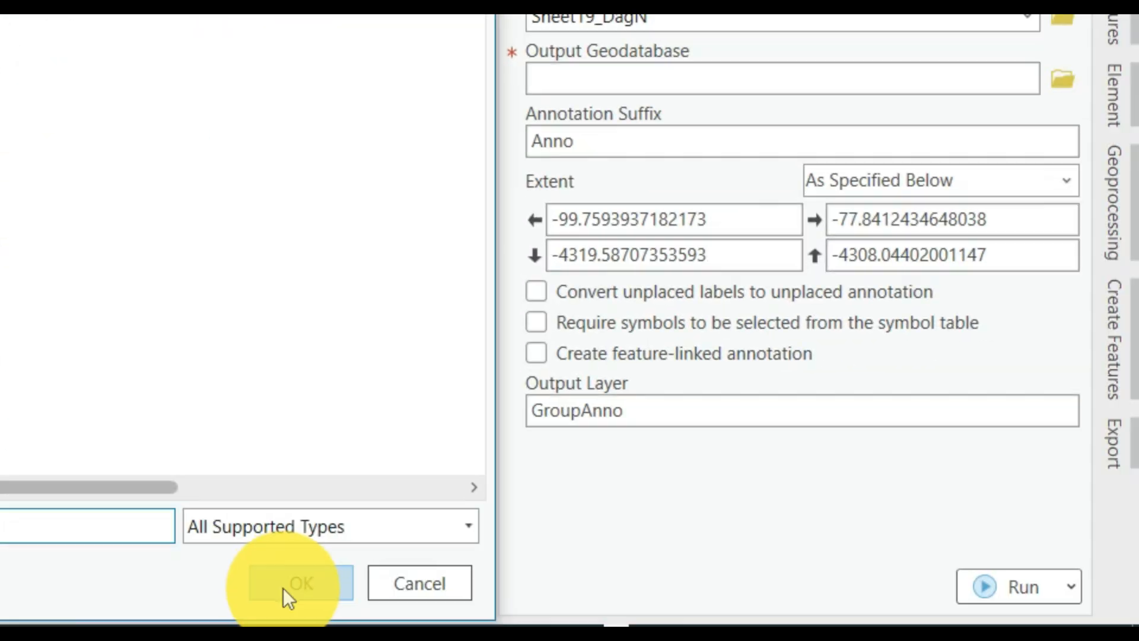
pyautogui.click(284, 587)
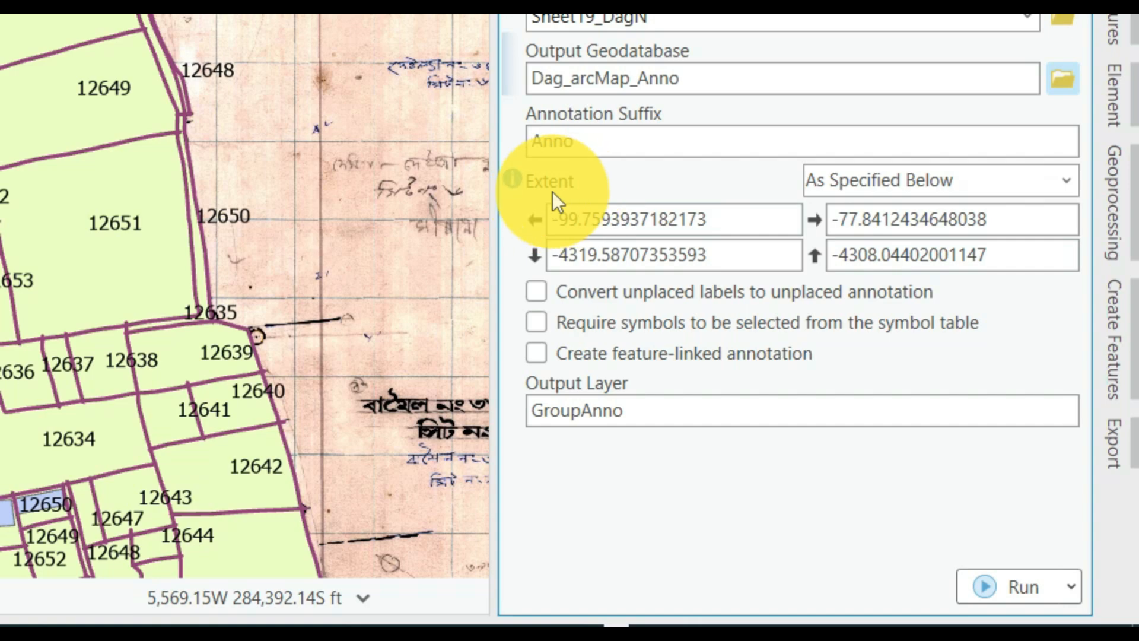
# - Match the conversion extent to the Sheet19_DagN layer and enable converting unplaced labels to unplaced annotation
pyautogui.click(1066, 178)
pyautogui.scroll(-18, 986, 415)
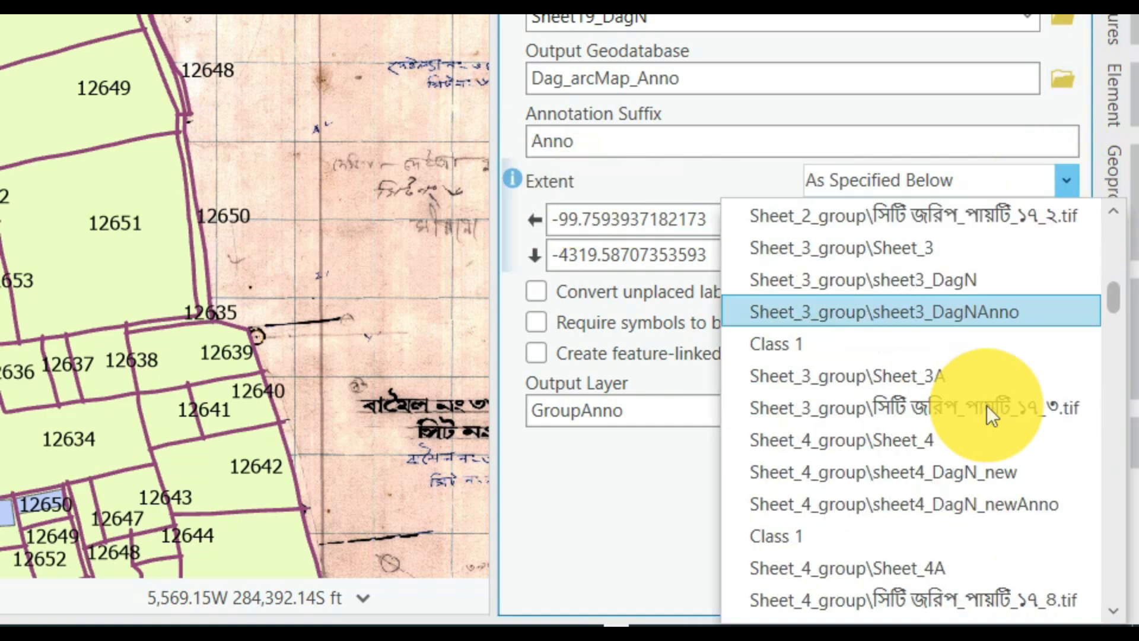
pyautogui.scroll(-7, 989, 408)
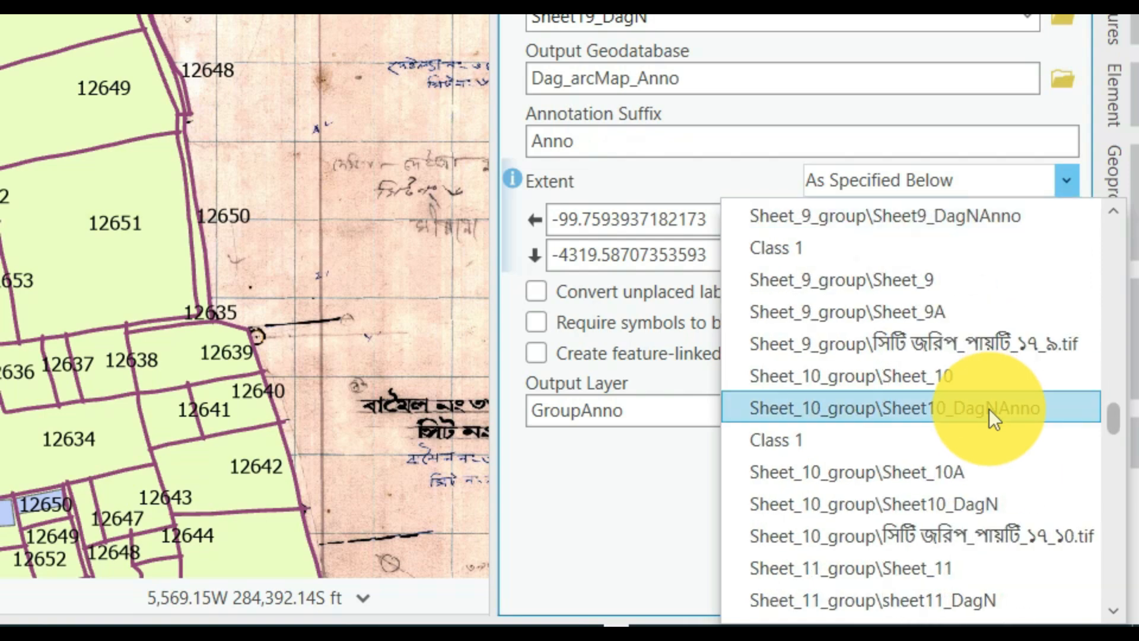
pyautogui.scroll(-11, 995, 409)
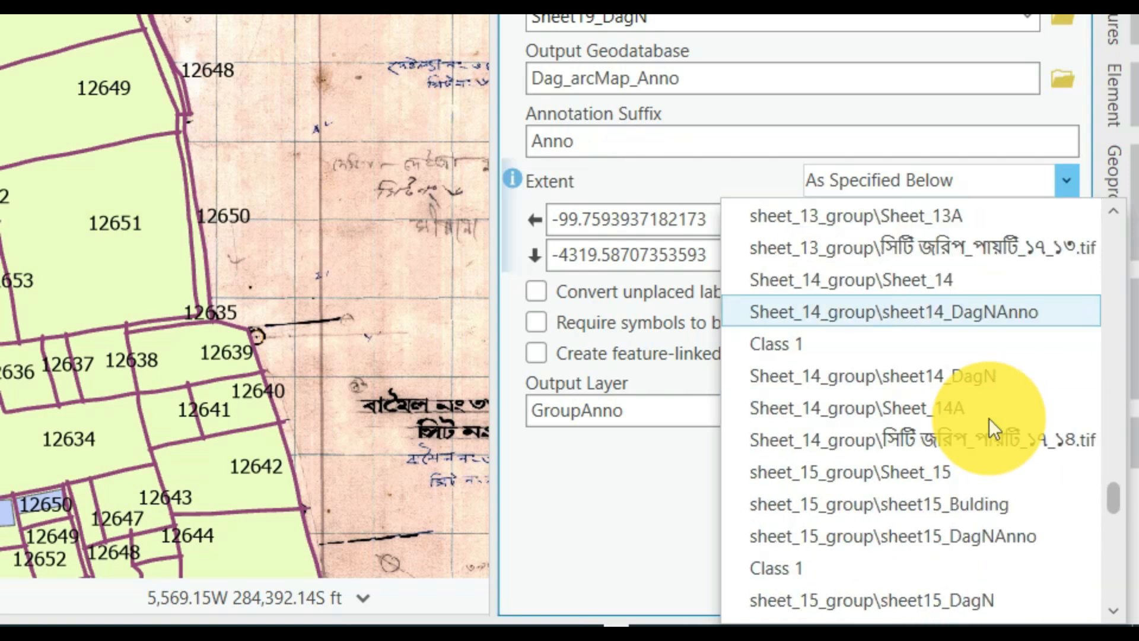
pyautogui.scroll(-3, 980, 442)
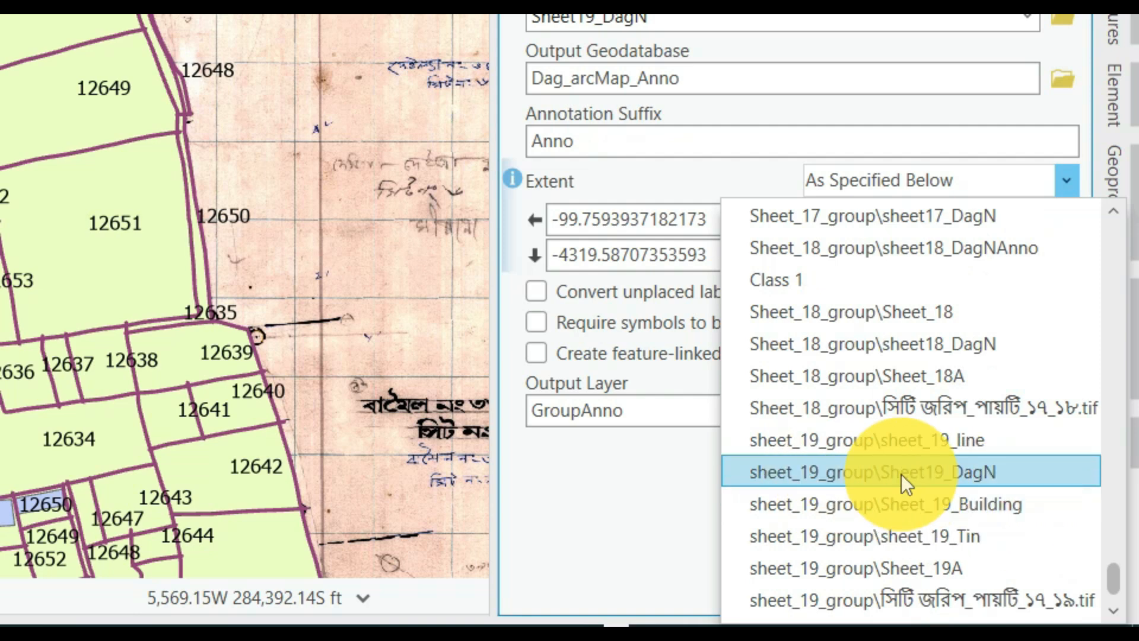
pyautogui.click(983, 471)
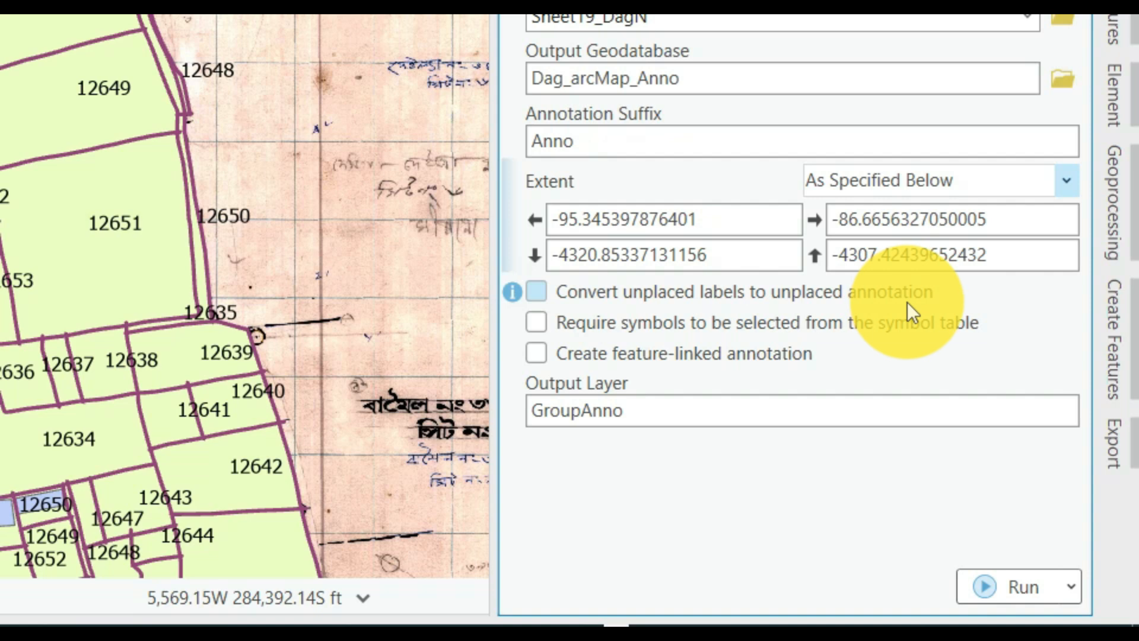
pyautogui.click(536, 292)
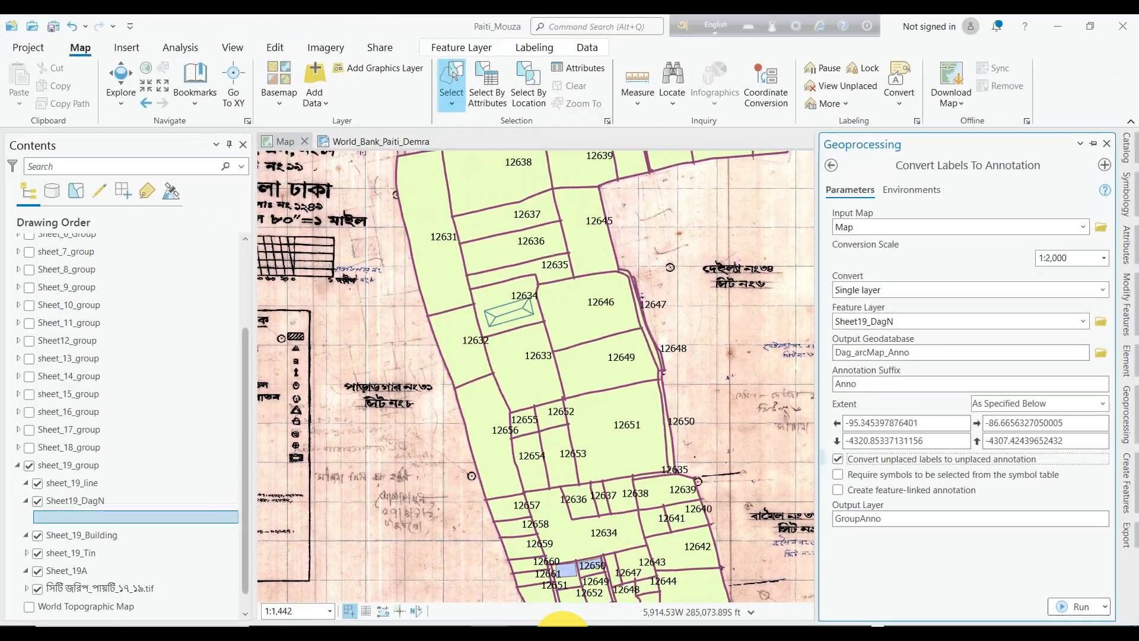
# - Switch to Notepad, copy the name Paiti_sheet6_DagAnno, and return to ArcGIS Pro
pyautogui.click(562, 637)
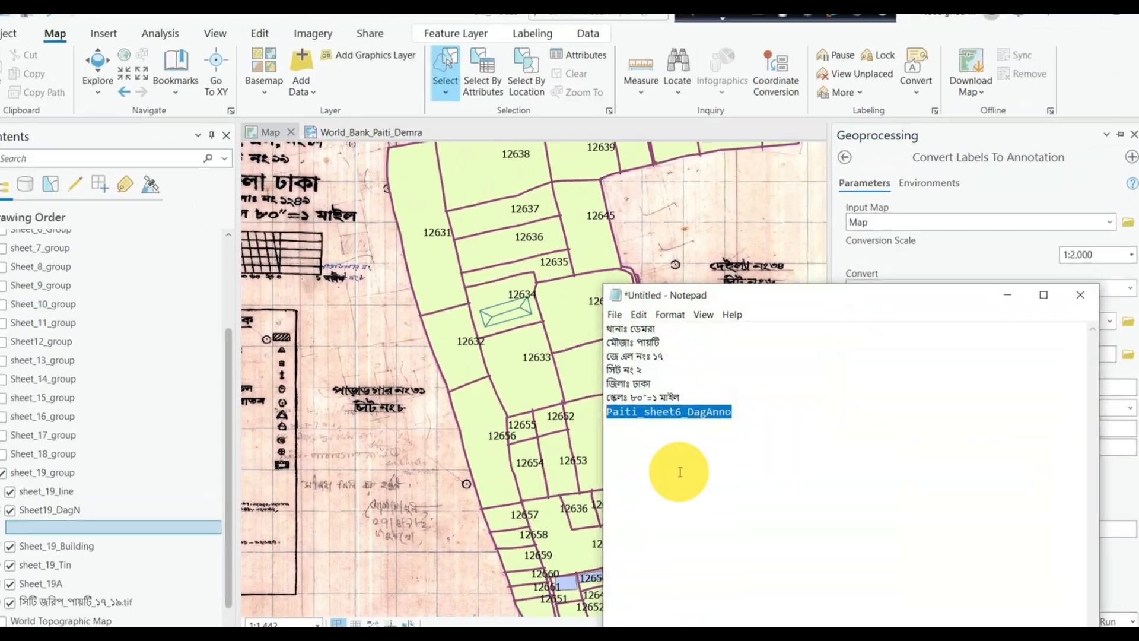
pyautogui.rightClick(694, 410)
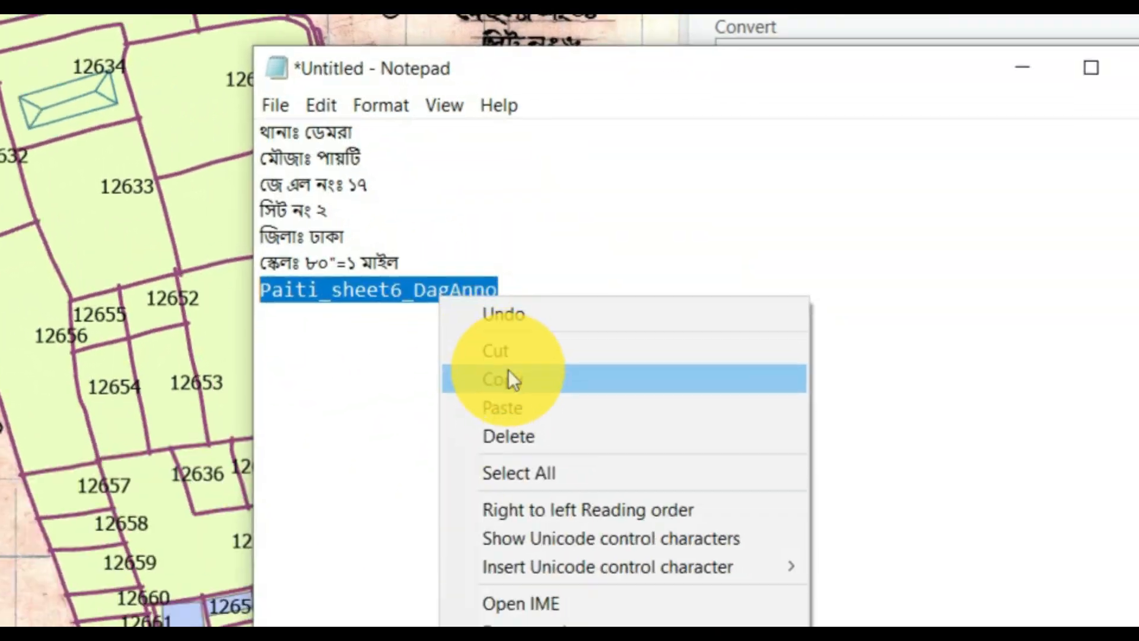
pyautogui.click(508, 378)
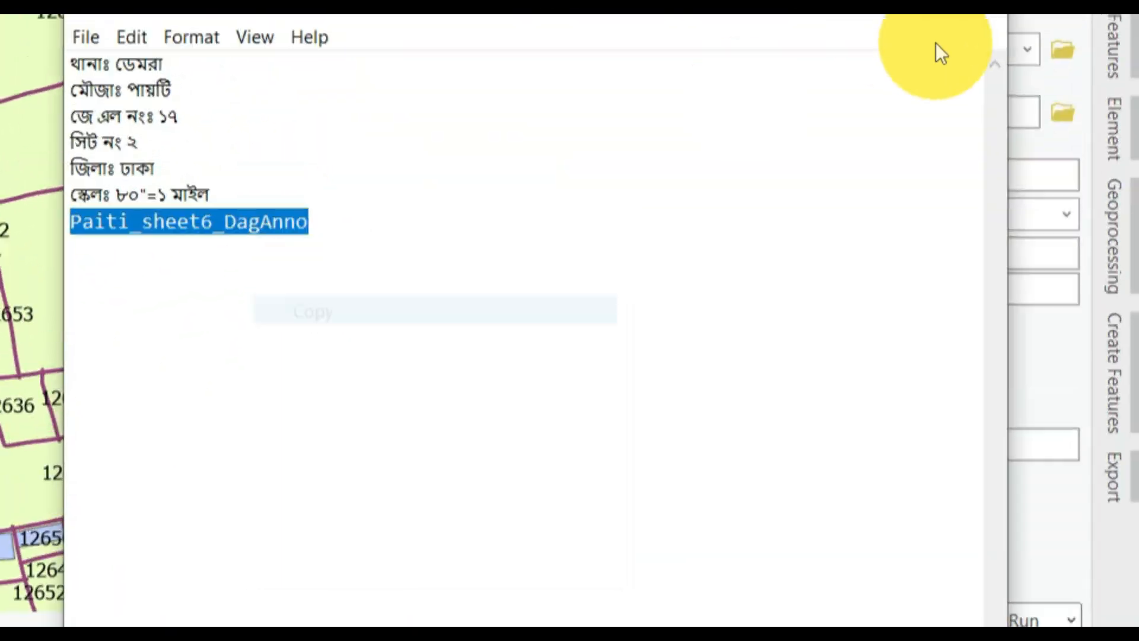
pyautogui.click(1022, 67)
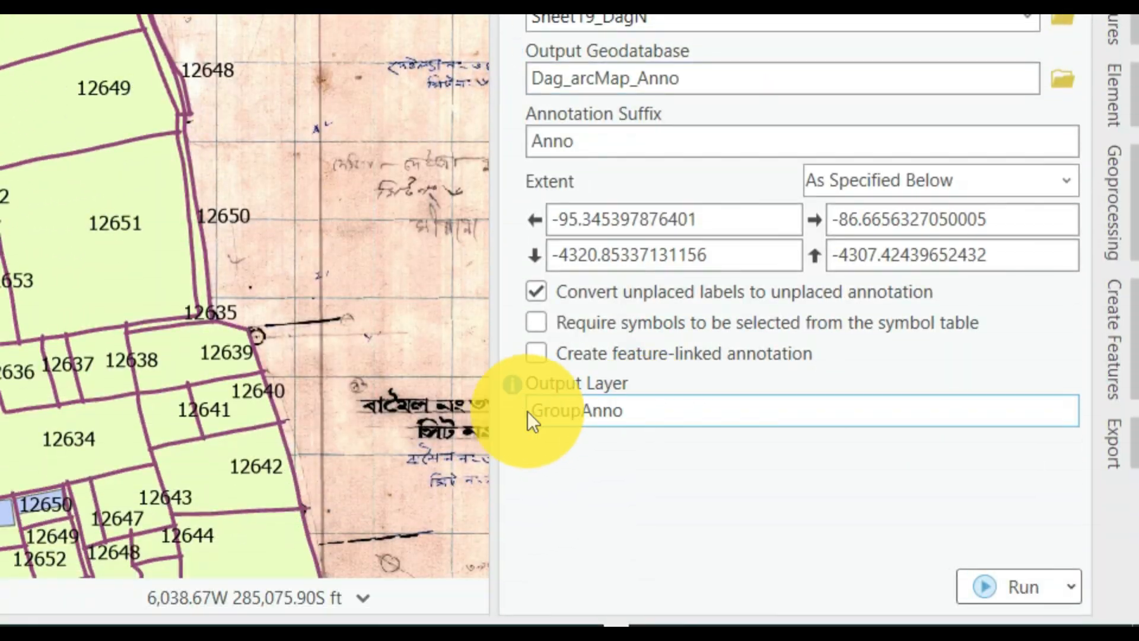
# - Try to replace the output layer name GroupAnno with the copied annotation name
pyautogui.doubleClick(530, 411)
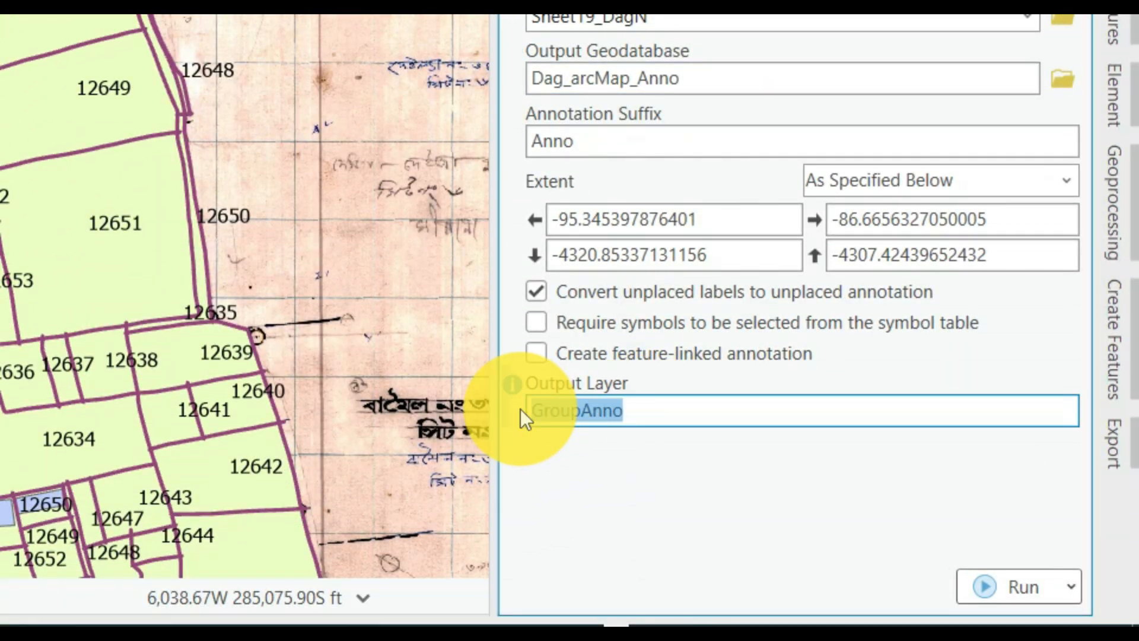
pyautogui.rightClick(562, 407)
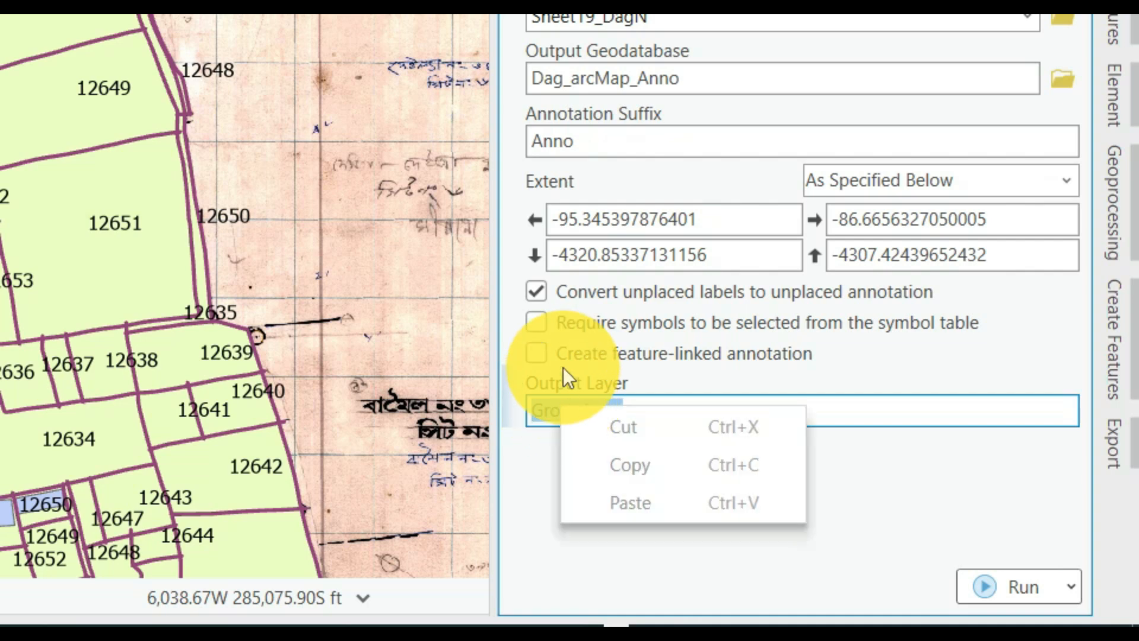
pyautogui.click(621, 497)
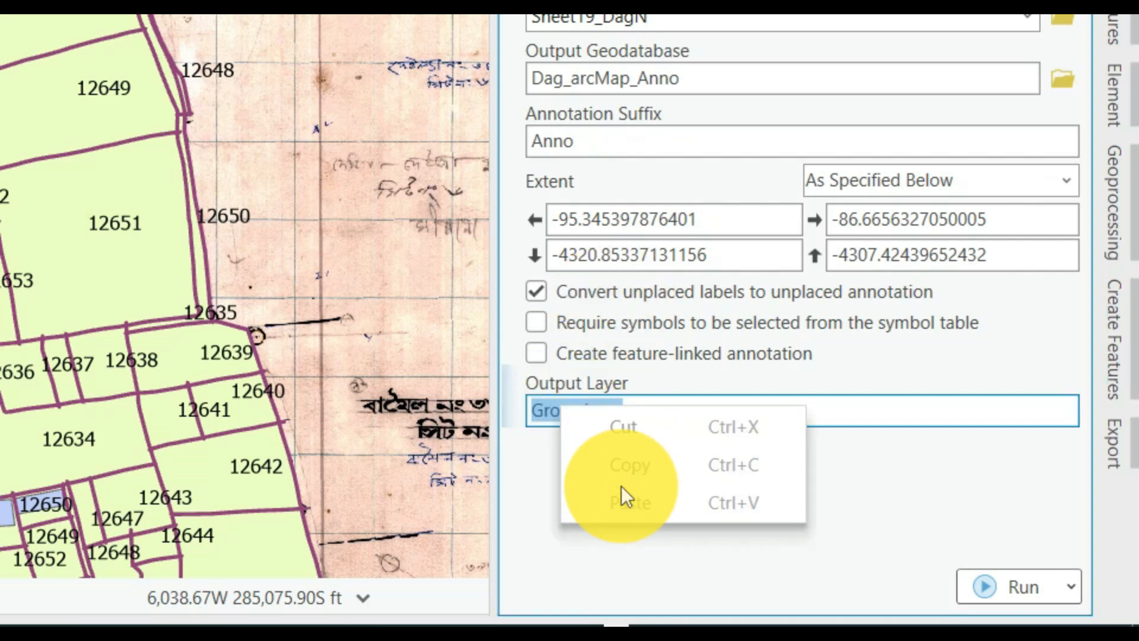
pyautogui.rightClick(601, 409)
pyautogui.click(584, 409)
pyautogui.doubleClick(535, 411)
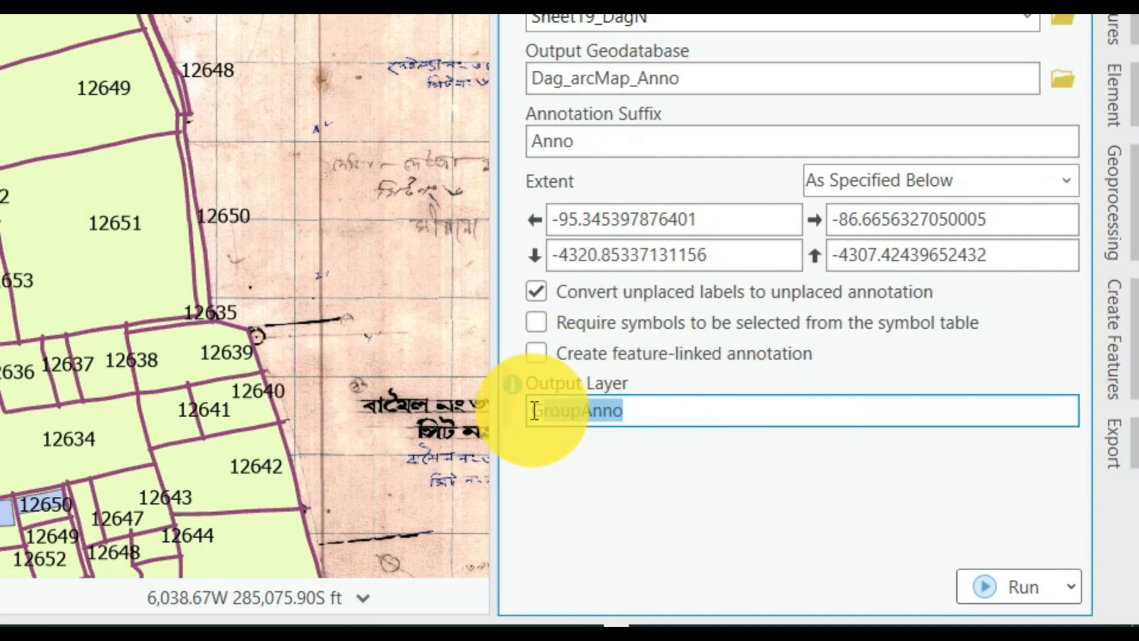
pyautogui.rightClick(553, 406)
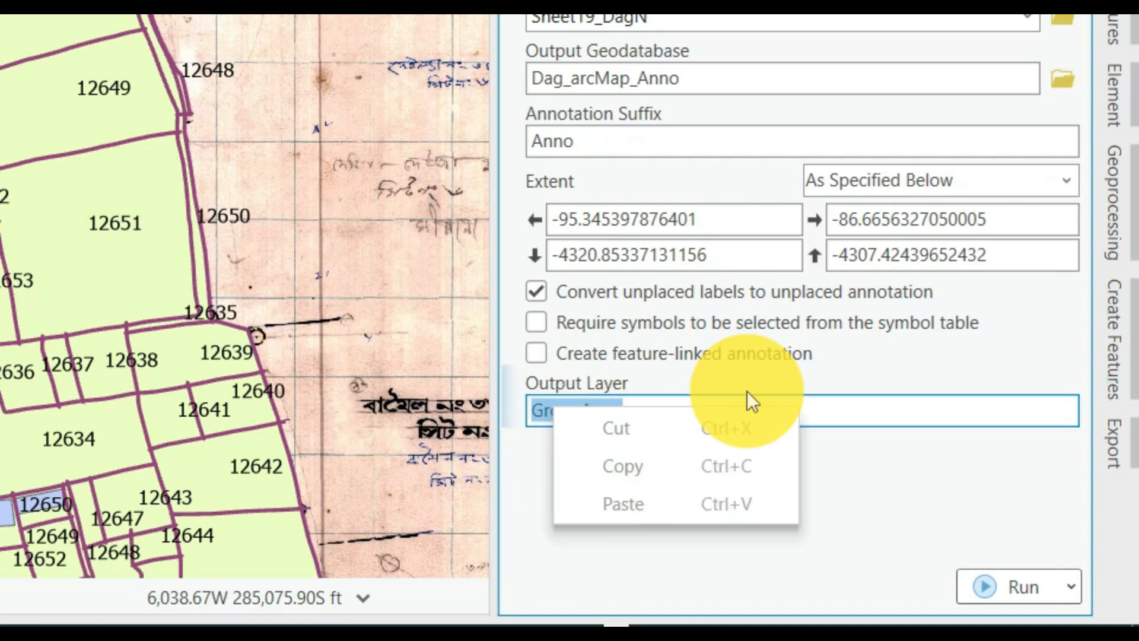
pyautogui.click(722, 390)
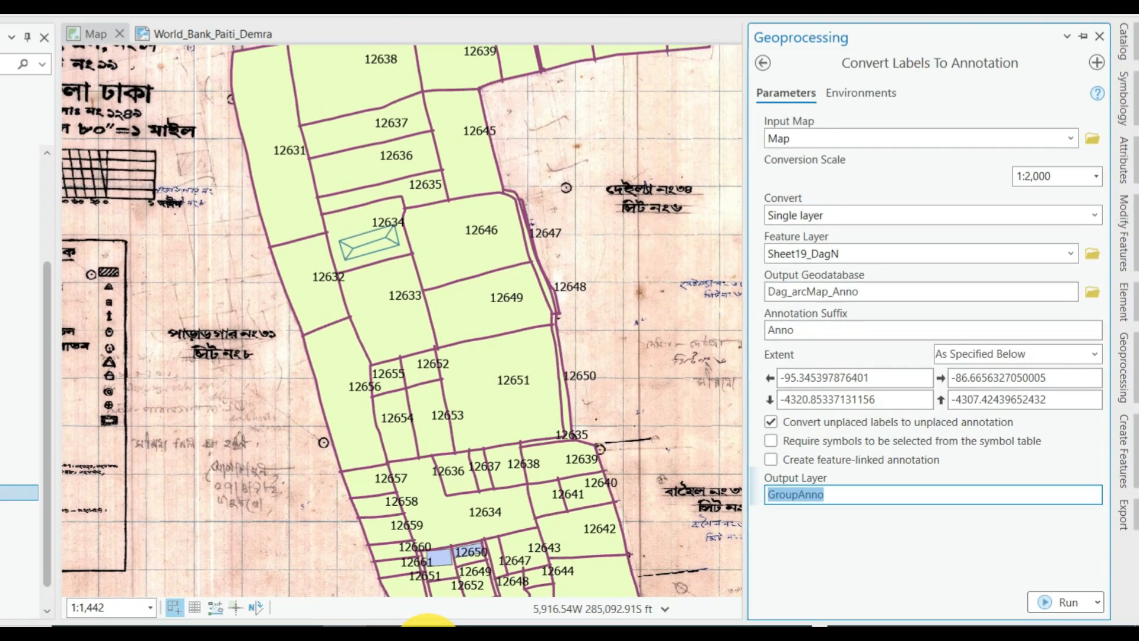
# - Copy Paiti_sheet6_DagAnno from Notepad again and paste it over GroupAnno as the output layer name in ArcGIS Pro
pyautogui.click(433, 622)
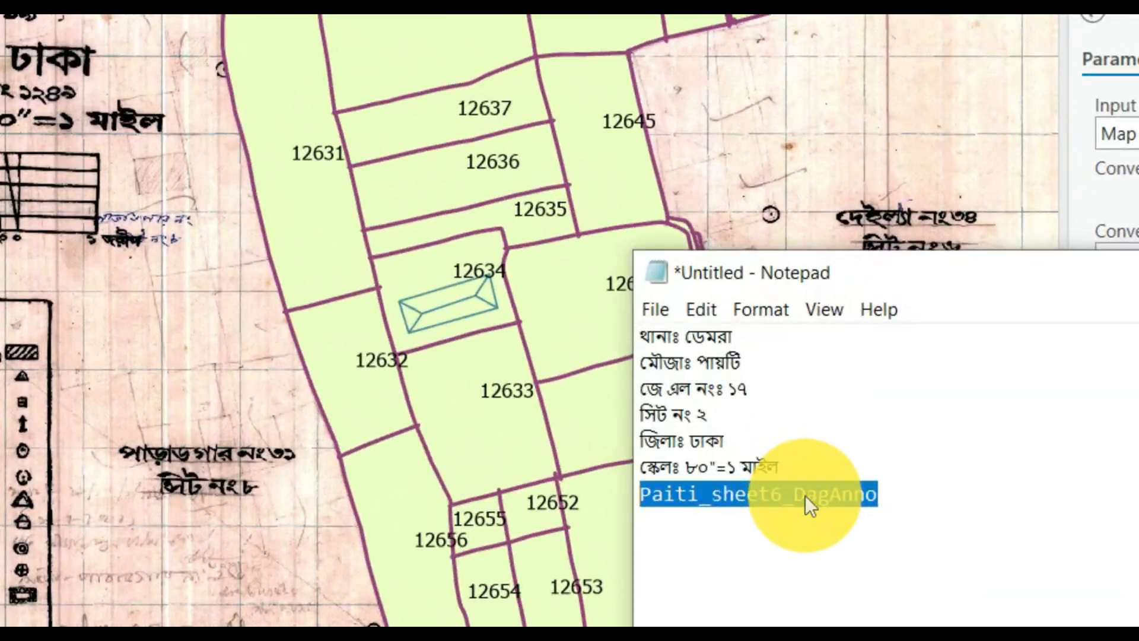
pyautogui.rightClick(688, 409)
pyautogui.click(637, 449)
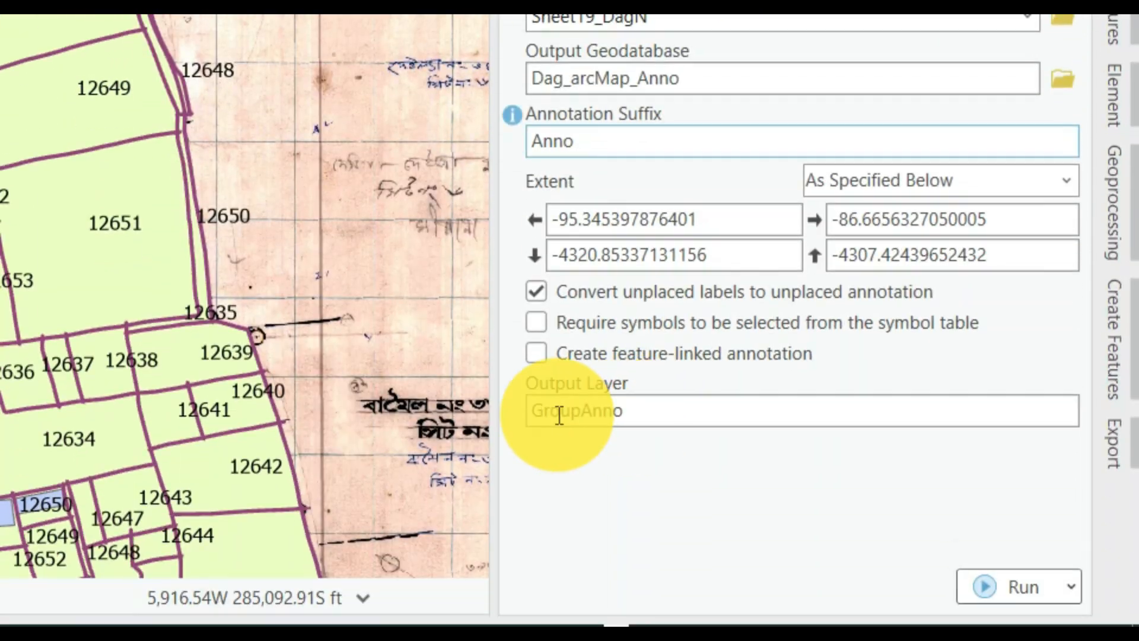
pyautogui.doubleClick(585, 415)
pyautogui.rightClick(582, 408)
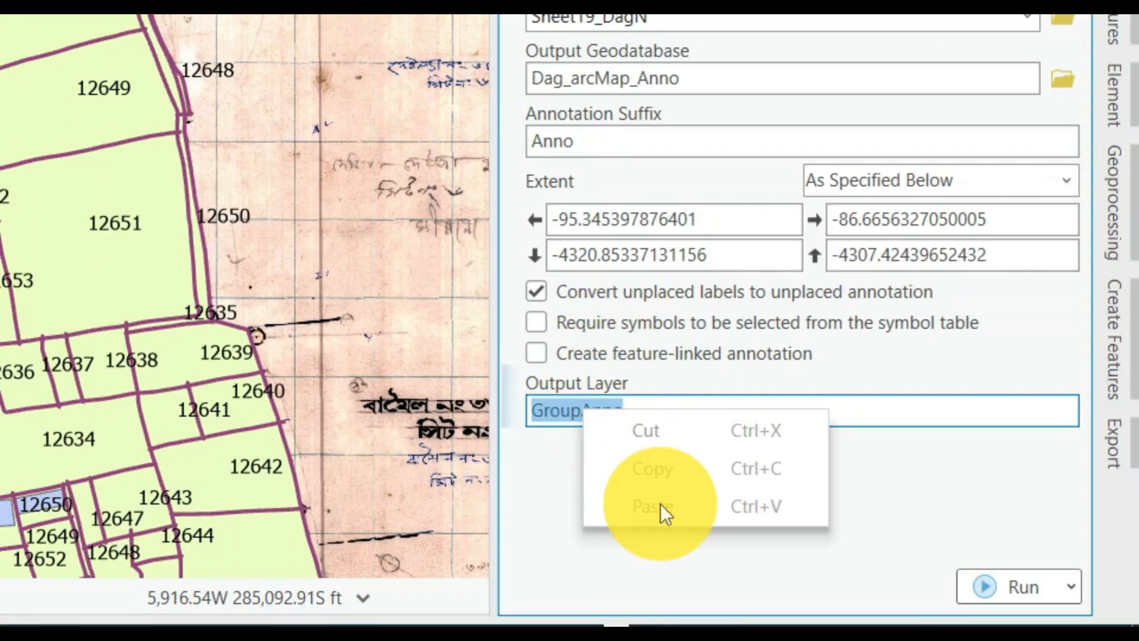
pyautogui.click(581, 409)
pyautogui.moveTo(641, 415); pyautogui.dragTo(472, 408)
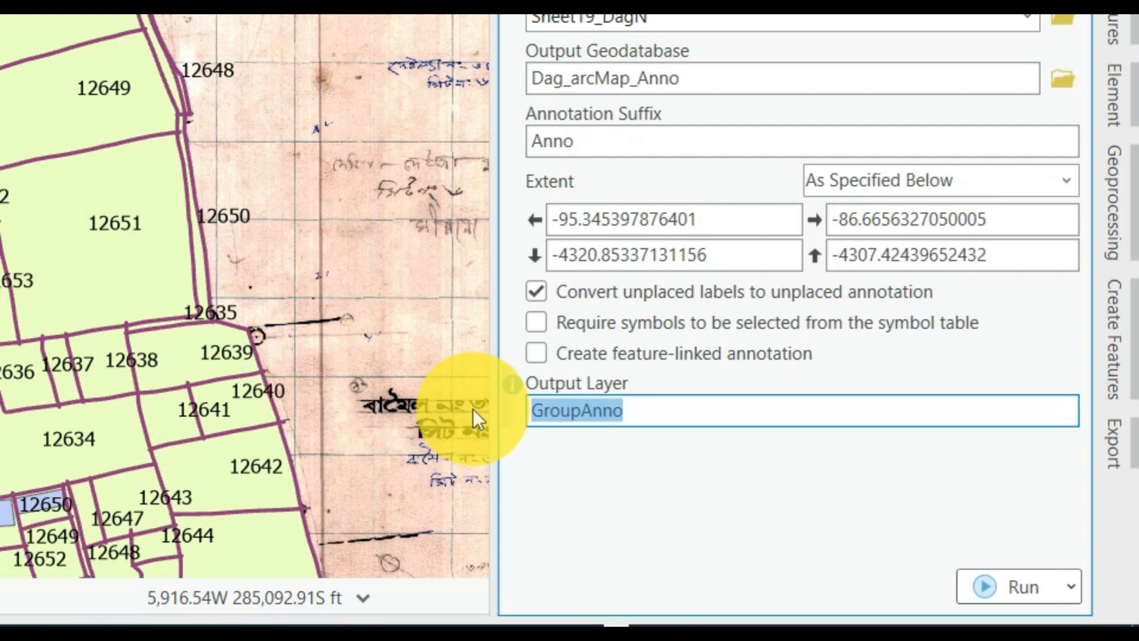
pyautogui.press('BackSpace')
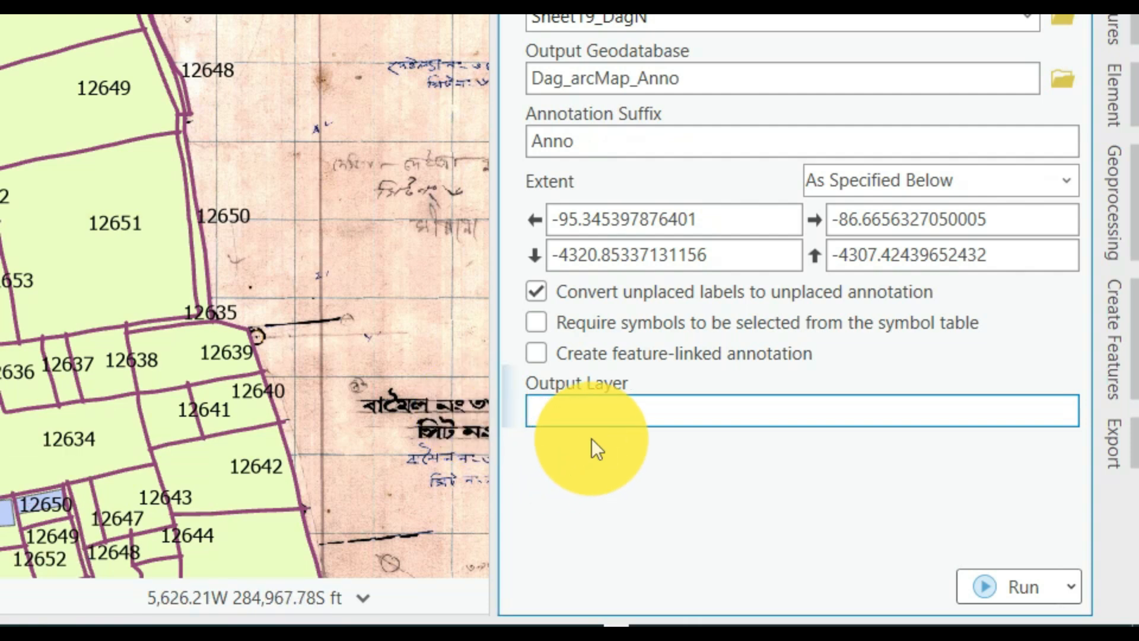
pyautogui.hotkey('ctrl', 'v')
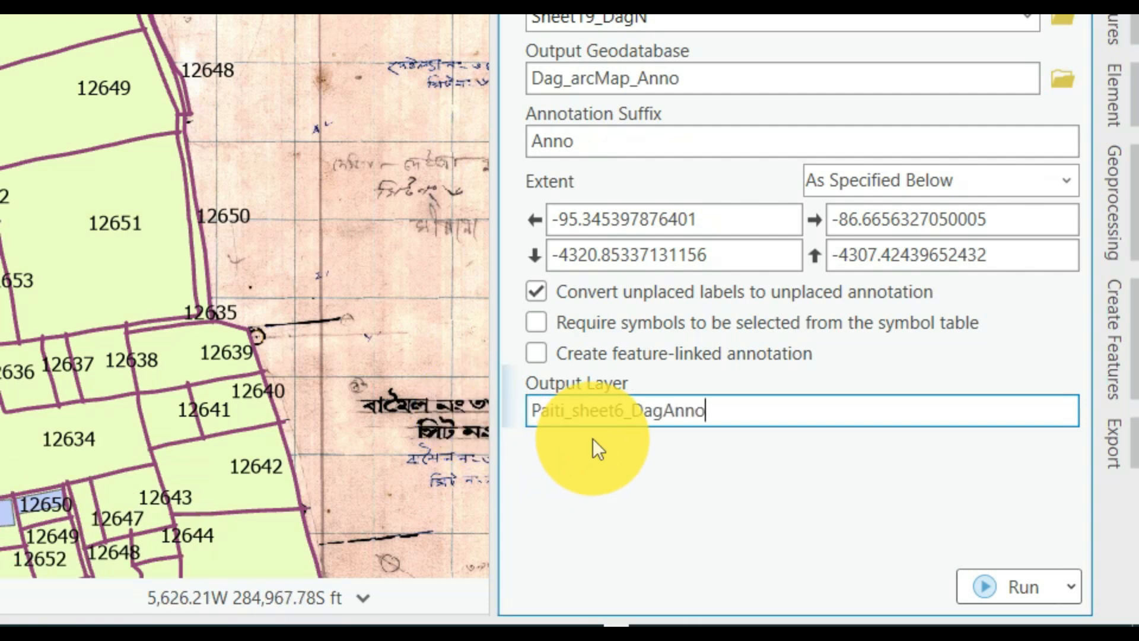
# - Change the output layer name to Paiti_sheet19_DagAnno and run the label conversion
pyautogui.click(626, 411)
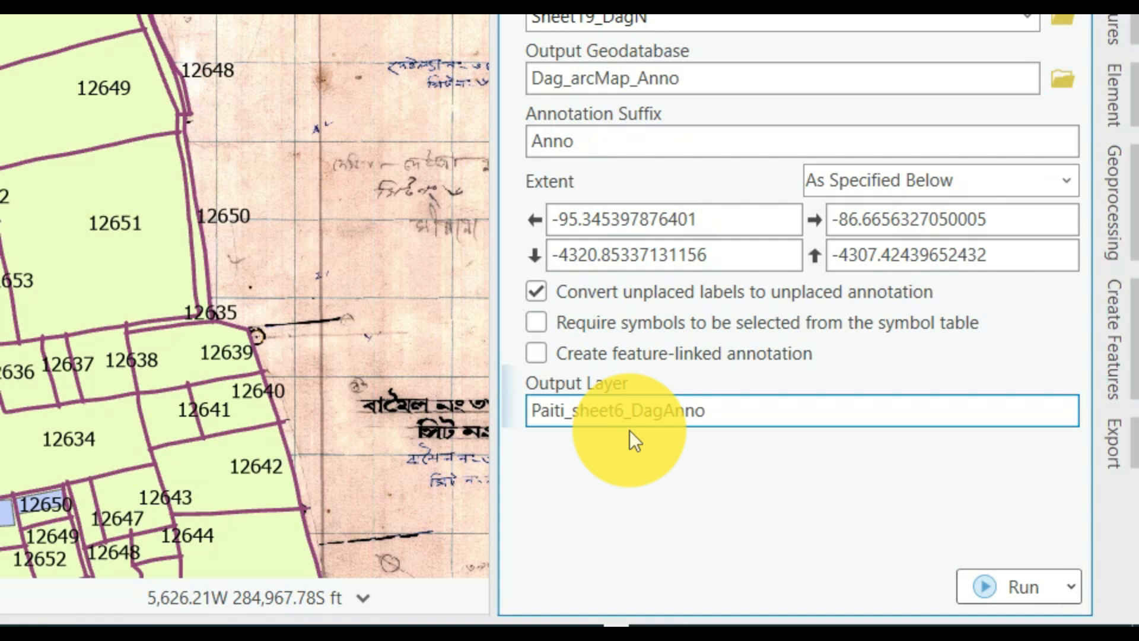
pyautogui.press('BackSpace')
pyautogui.write('19')
pyautogui.click(724, 462)
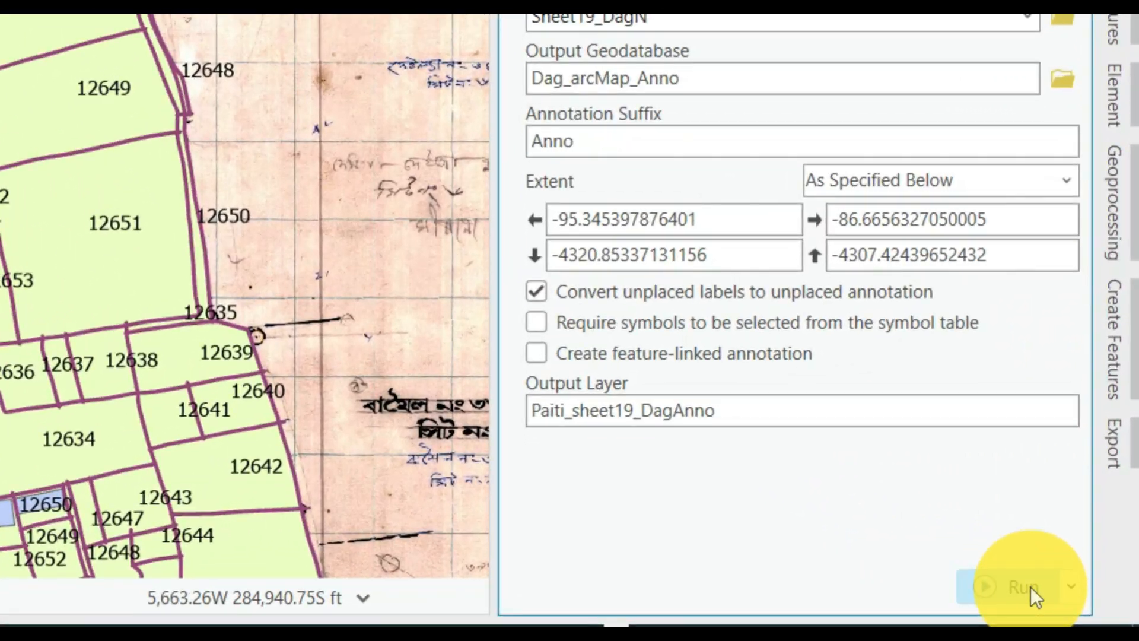
pyautogui.click(1030, 586)
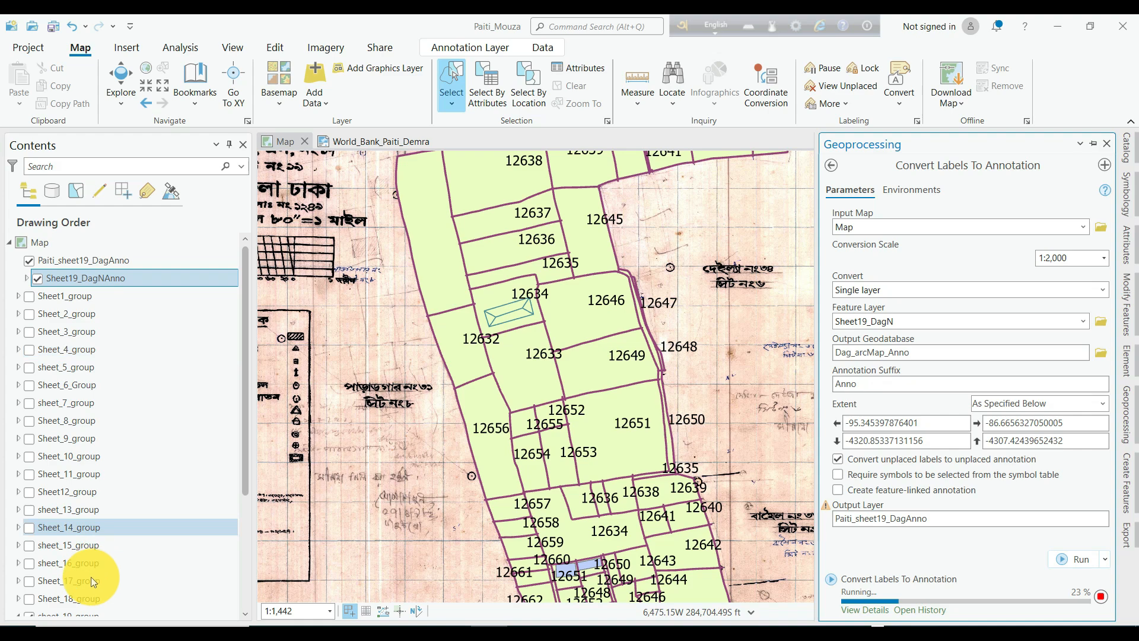
# - Turn off the visibility of the Sheet19_DagN point layer in sheet_19_group
pyautogui.scroll(-2, 90, 576)
pyautogui.click(117, 503)
pyautogui.scroll(-2, 140, 504)
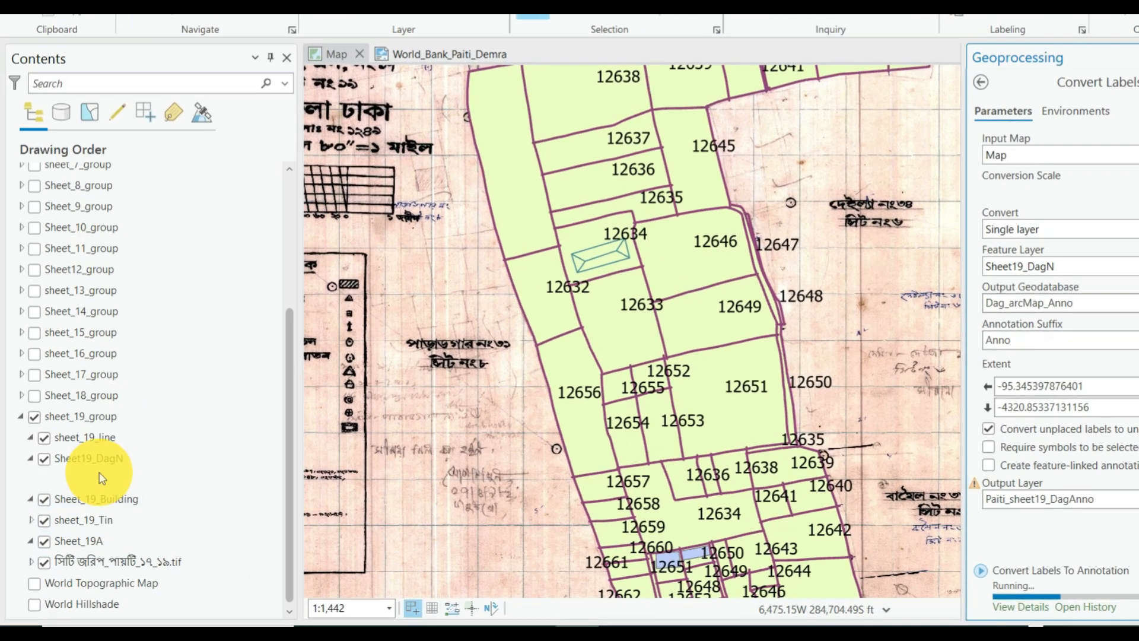
pyautogui.click(45, 464)
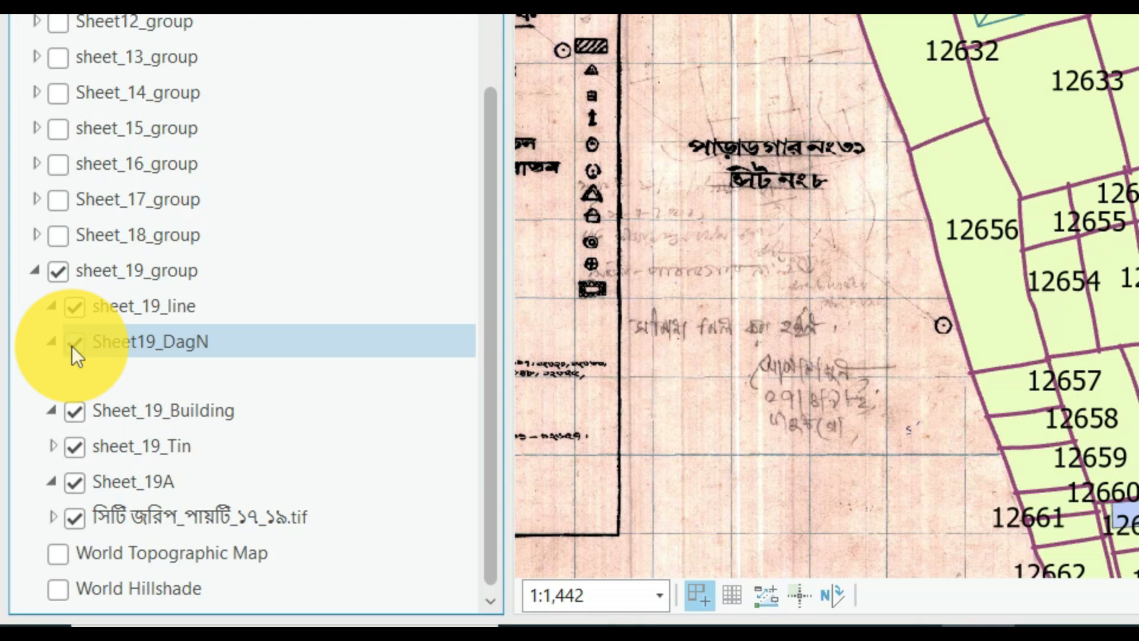
# - Turn off the Sheet19_DagN point layer and examine the plot-number annotation on the sheet 19 parcels at several map scales
pyautogui.click(75, 342)
pyautogui.scroll(-10, 1047, 261)
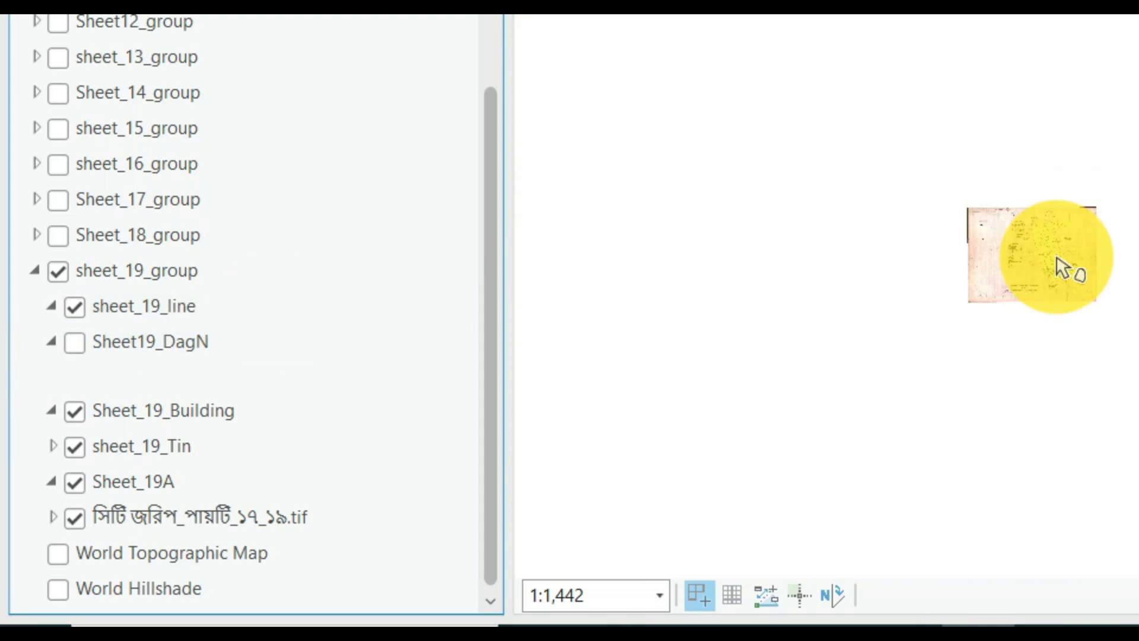
pyautogui.scroll(10, 984, 274)
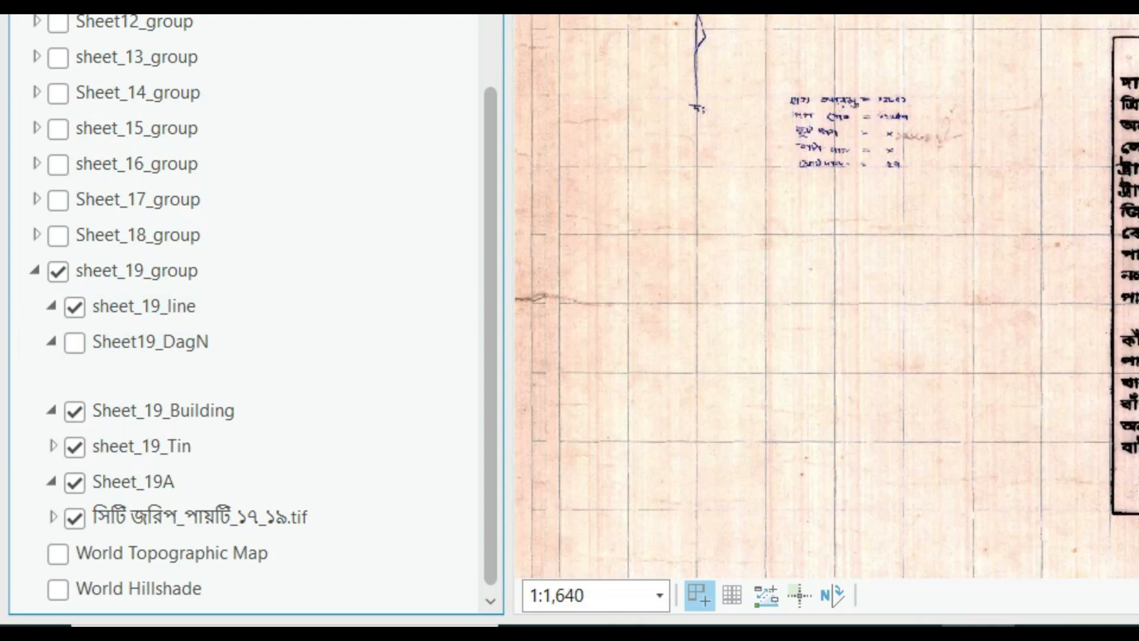
pyautogui.moveTo(1127, 172); pyautogui.dragTo(727, 135)
pyautogui.scroll(4, 977, 187)
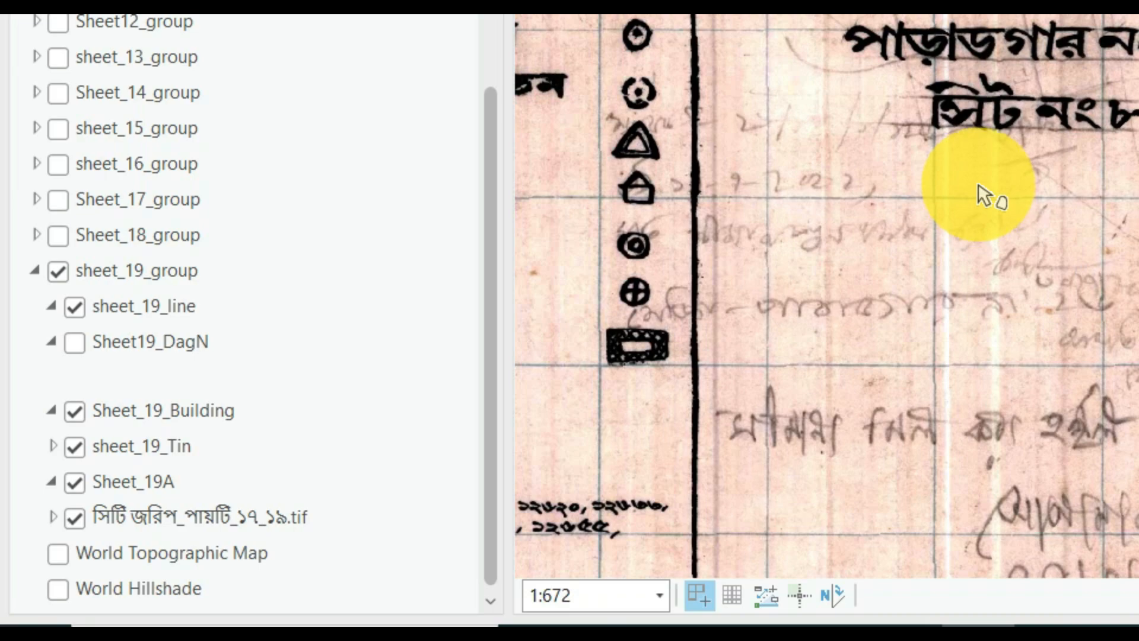
pyautogui.scroll(-4, 977, 189)
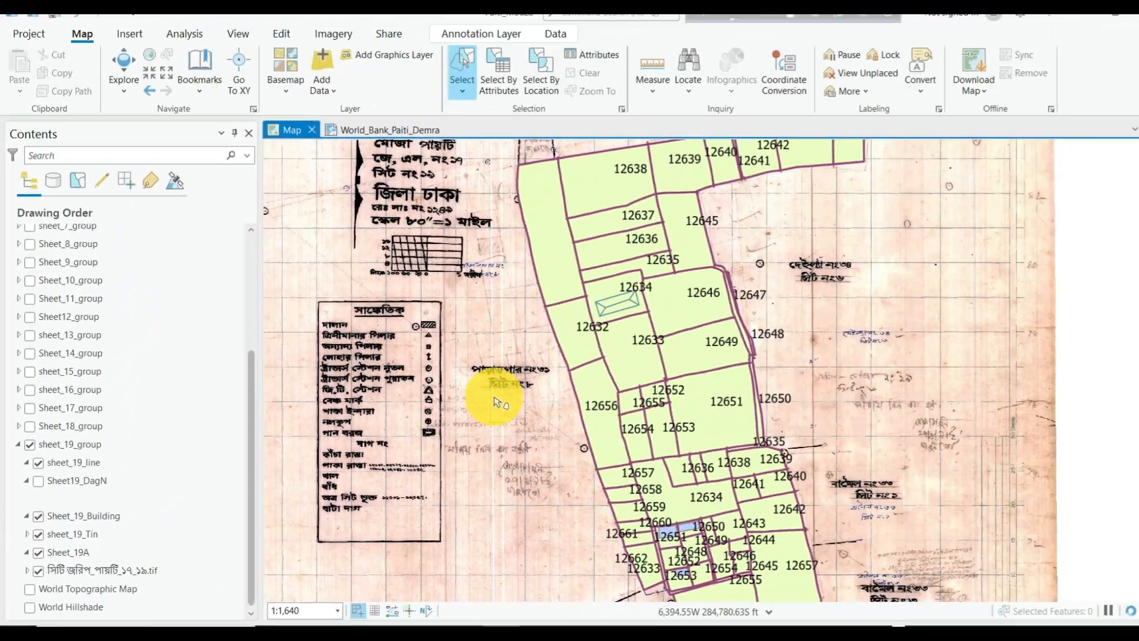
pyautogui.scroll(-4, 496, 402)
pyautogui.scroll(4, 563, 313)
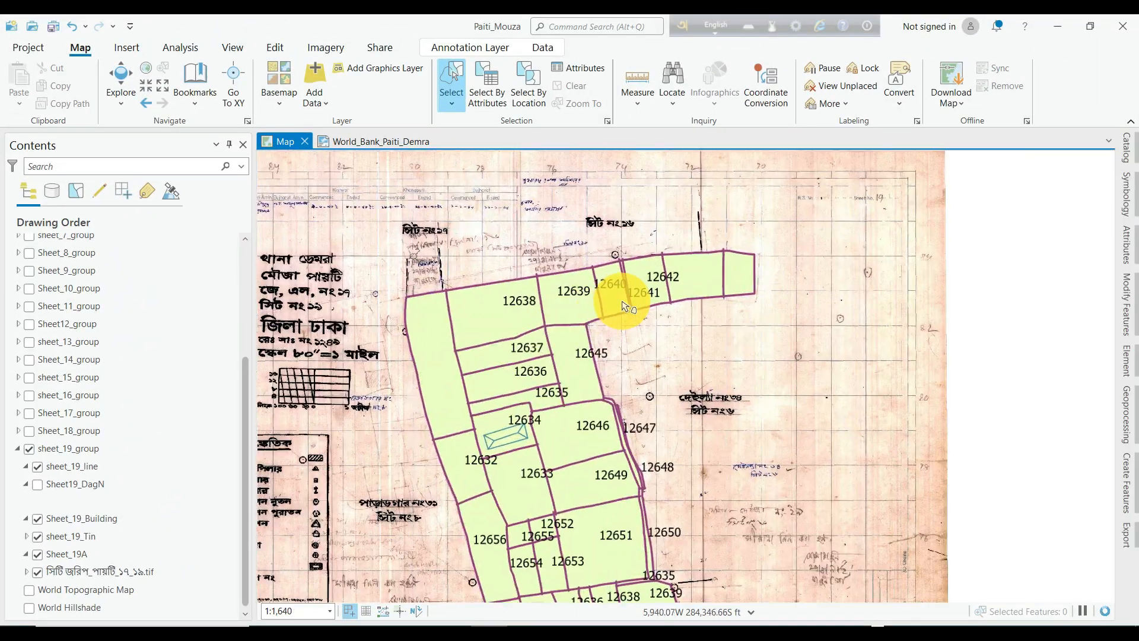
pyautogui.scroll(2, 623, 306)
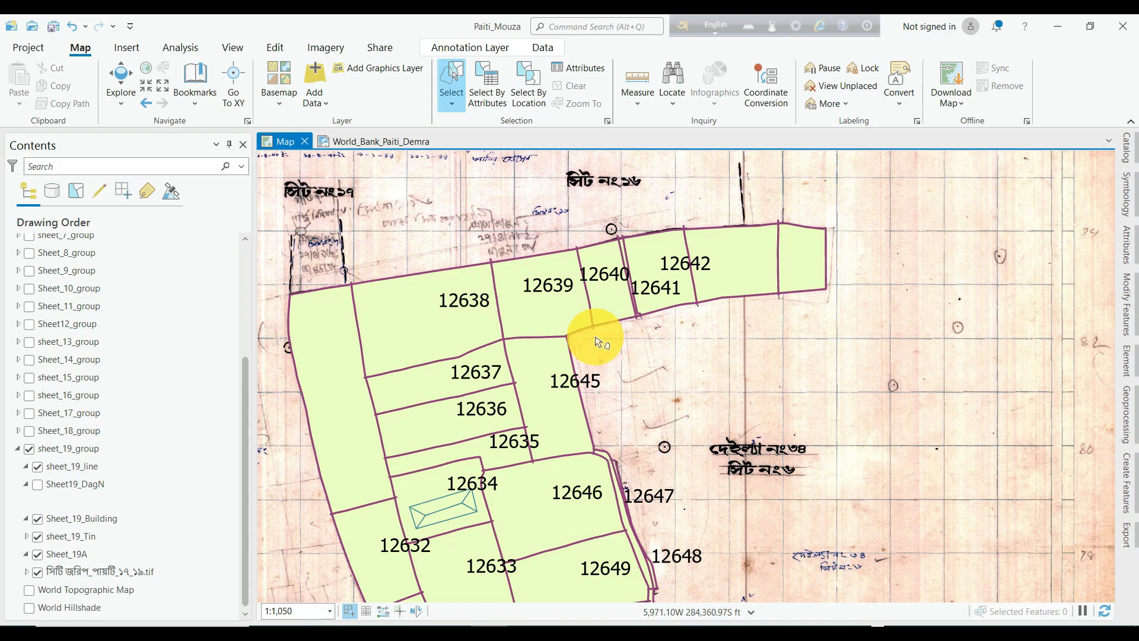
pyautogui.scroll(2, 487, 326)
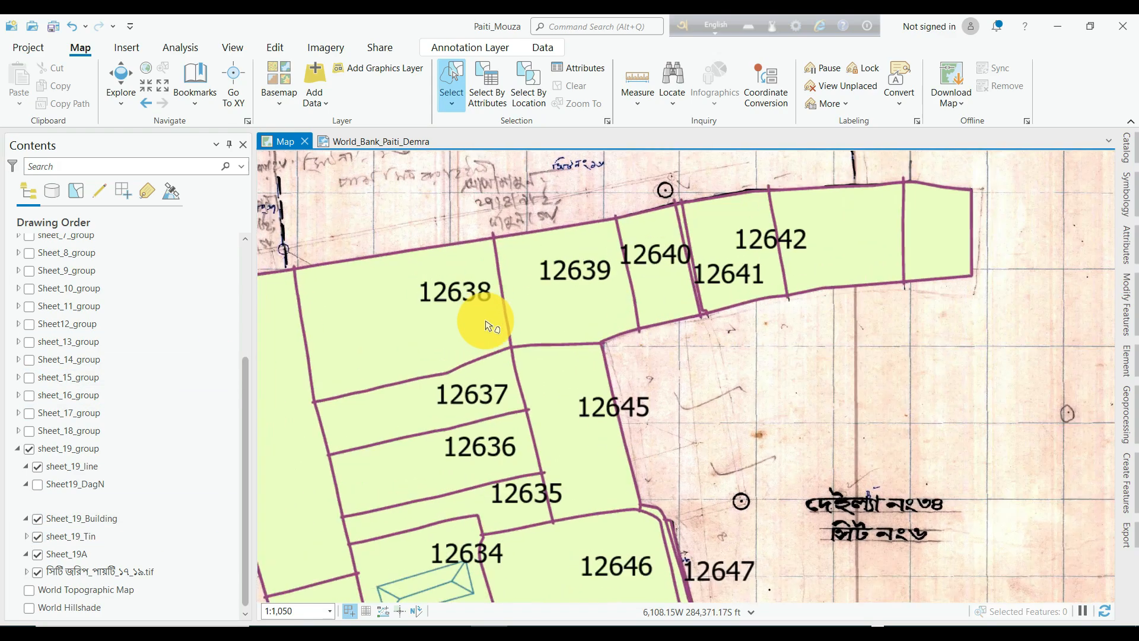
pyautogui.scroll(-6, 488, 325)
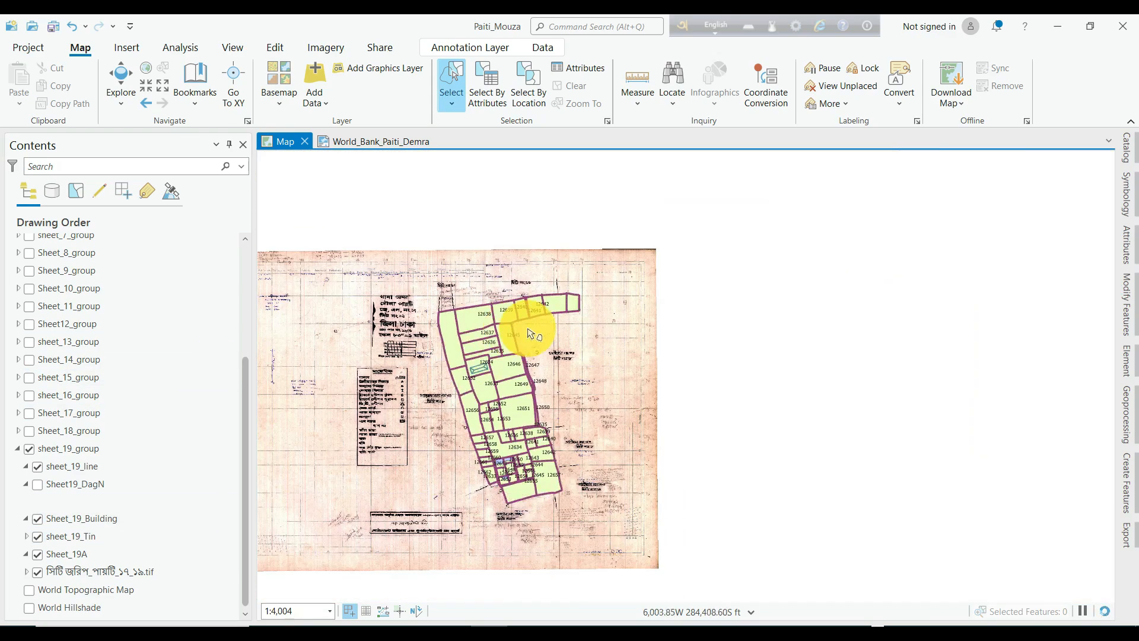
pyautogui.scroll(4, 475, 343)
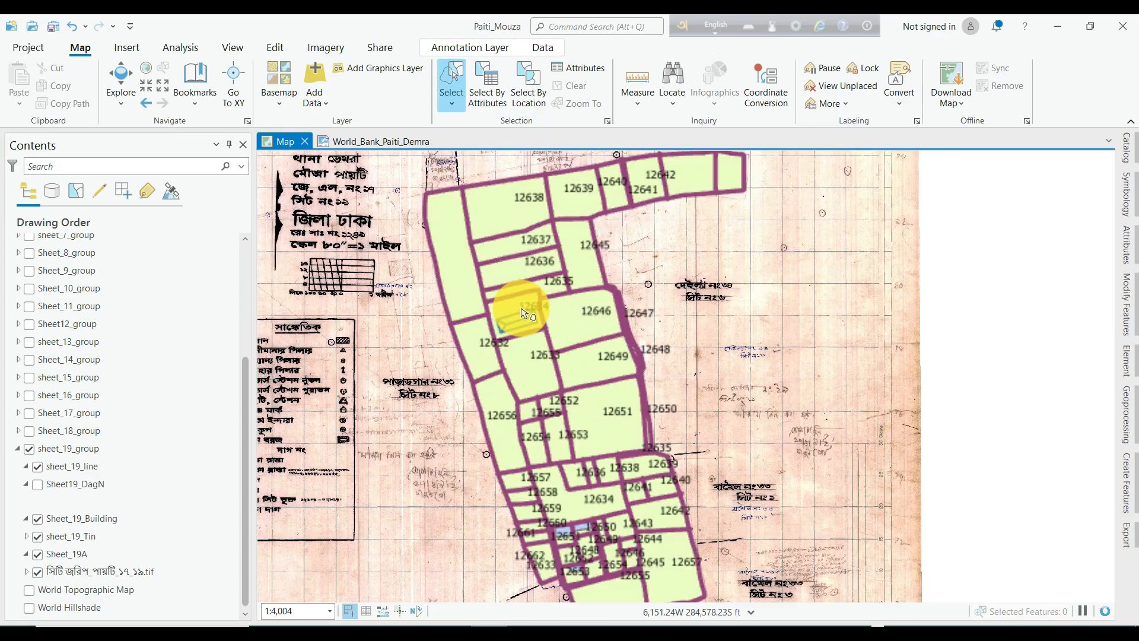
pyautogui.scroll(1, 516, 309)
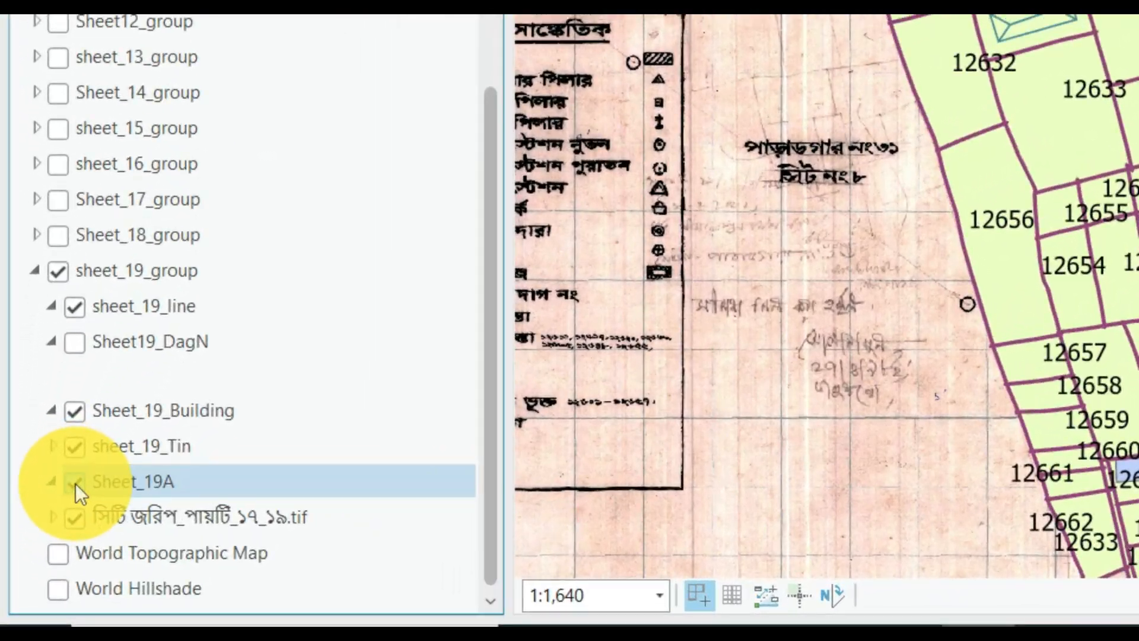
# - Hide the Sheet_19A layer and select all plot-number annotation features in their layer
pyautogui.click(40, 548)
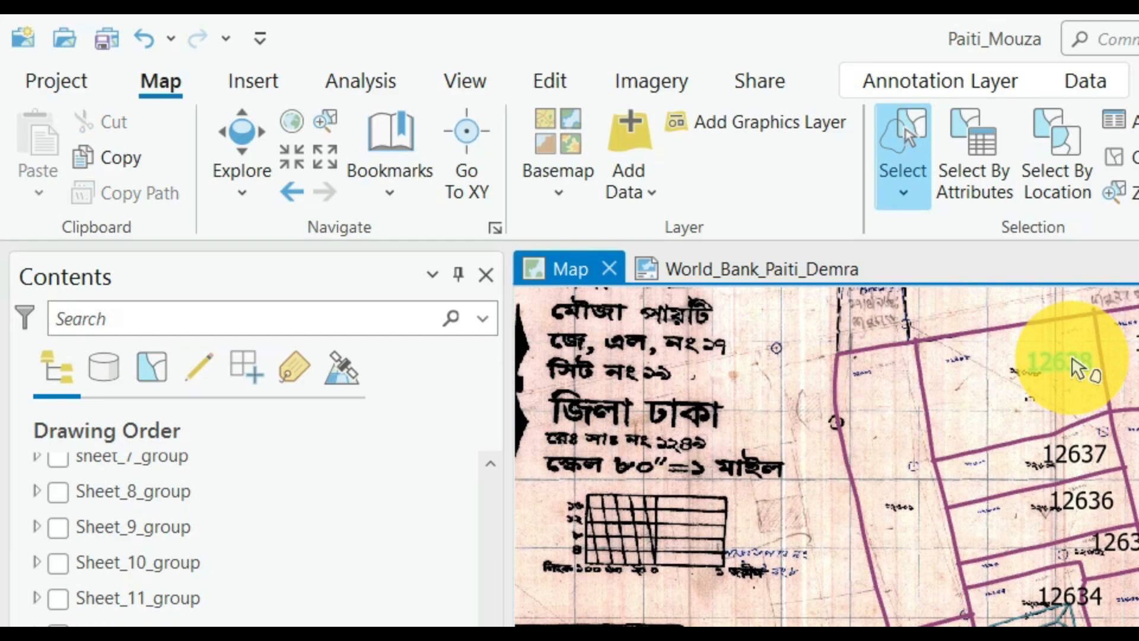
pyautogui.rightClick(1076, 364)
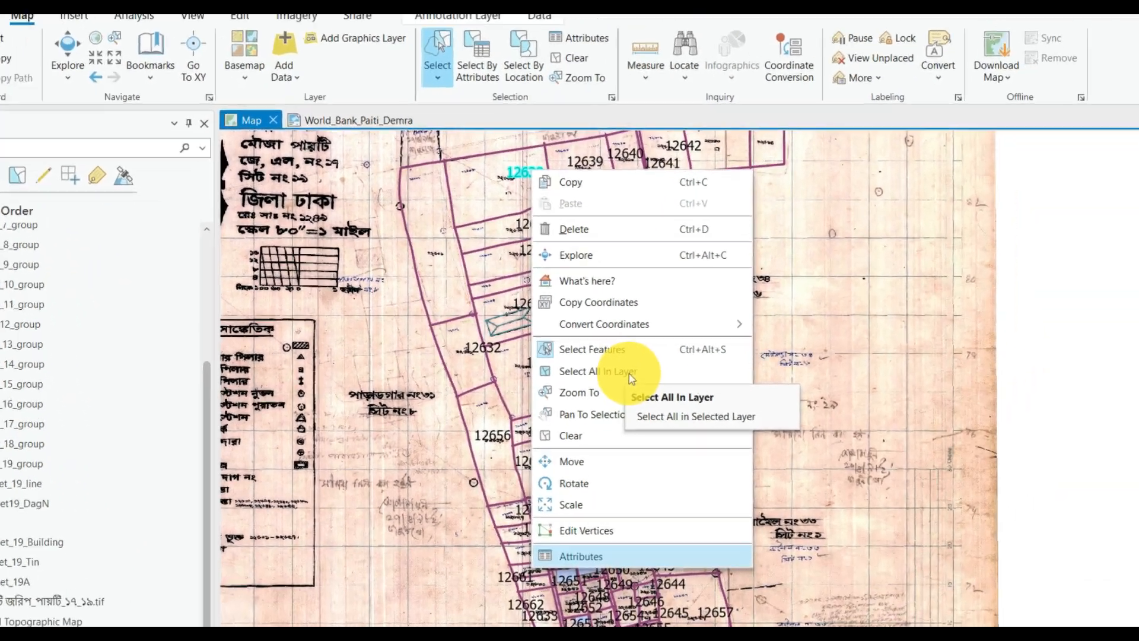
pyautogui.click(772, 453)
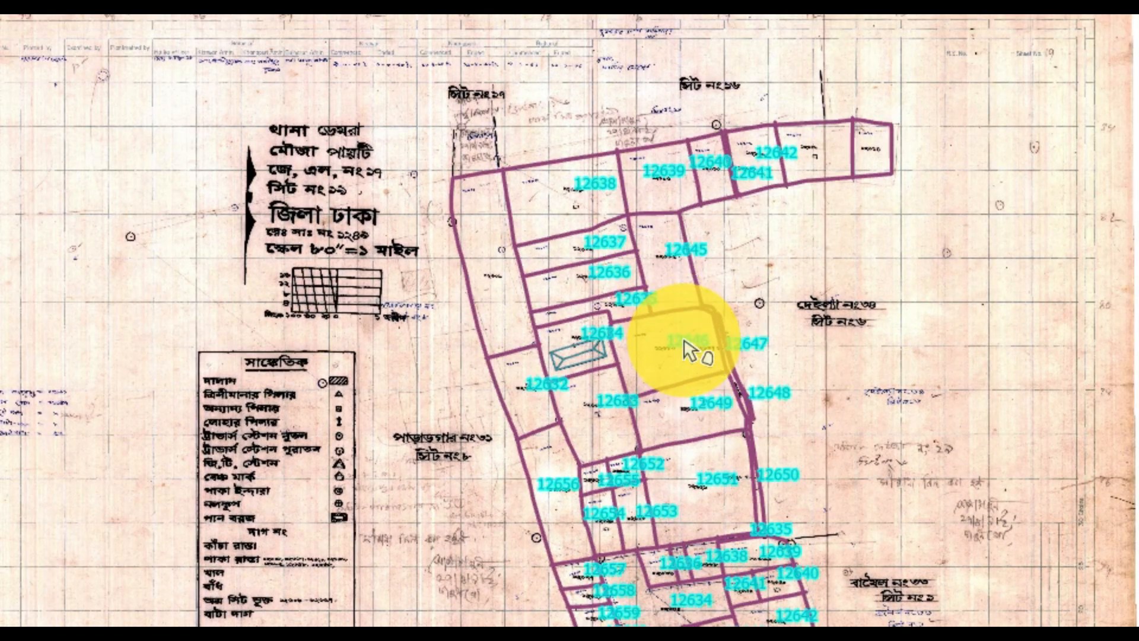
# - Open the attributes of the selected annotations and select every entry in the Paiti_sheet19_DagAnno list from 12632 to 12662
pyautogui.rightClick(695, 336)
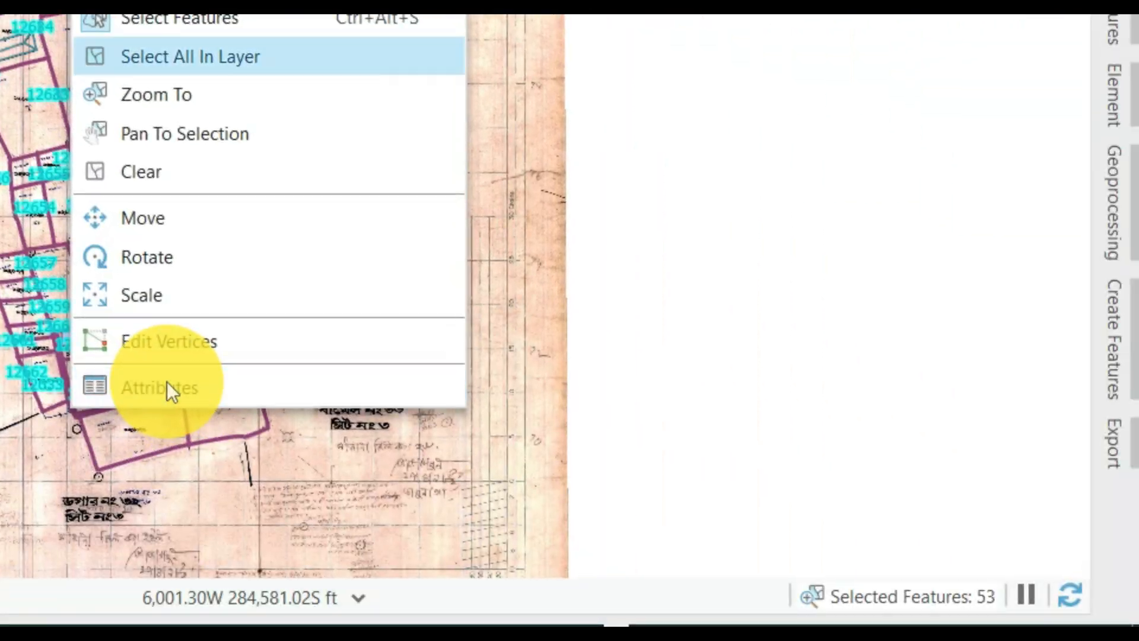
pyautogui.click(587, 610)
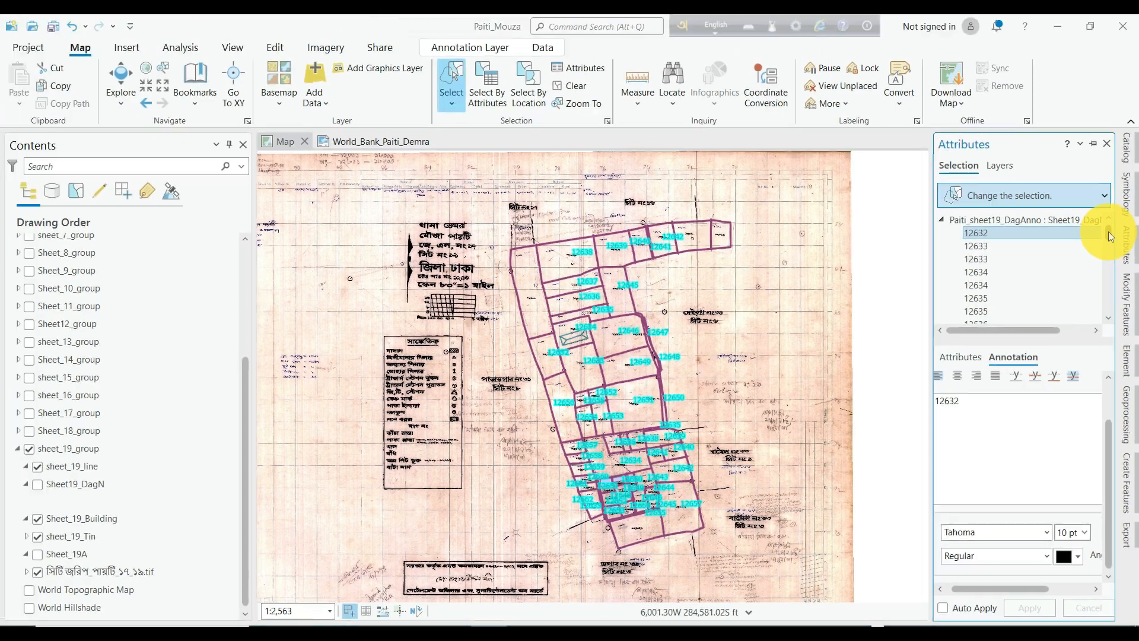
pyautogui.scroll(-10, 1104, 285)
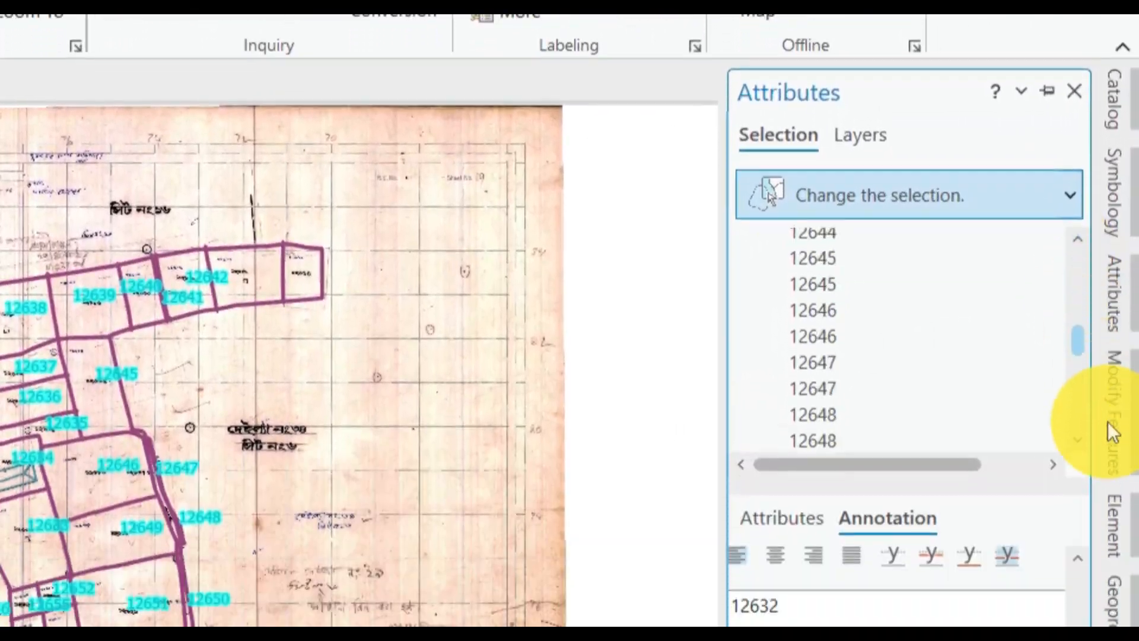
pyautogui.scroll(-3, 1084, 366)
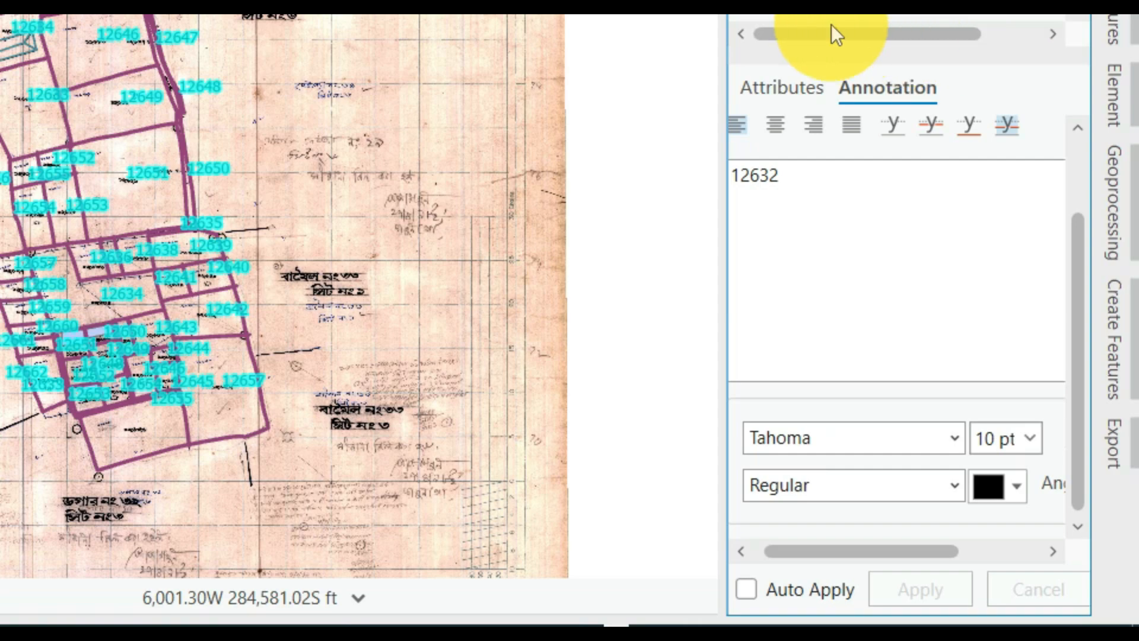
pyautogui.keyDown('shift'); pyautogui.click(802, 313); pyautogui.keyUp('shift')
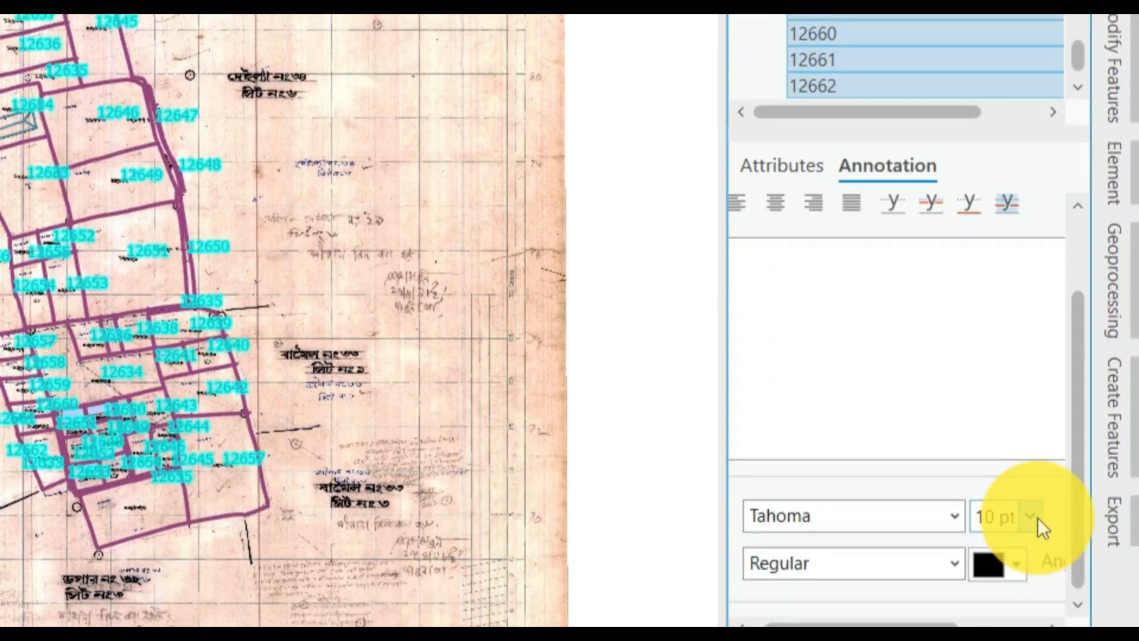
# - Set the font size of all selected annotations to 7 pt, apply the change and pin the Attributes pane open
pyautogui.click(1037, 439)
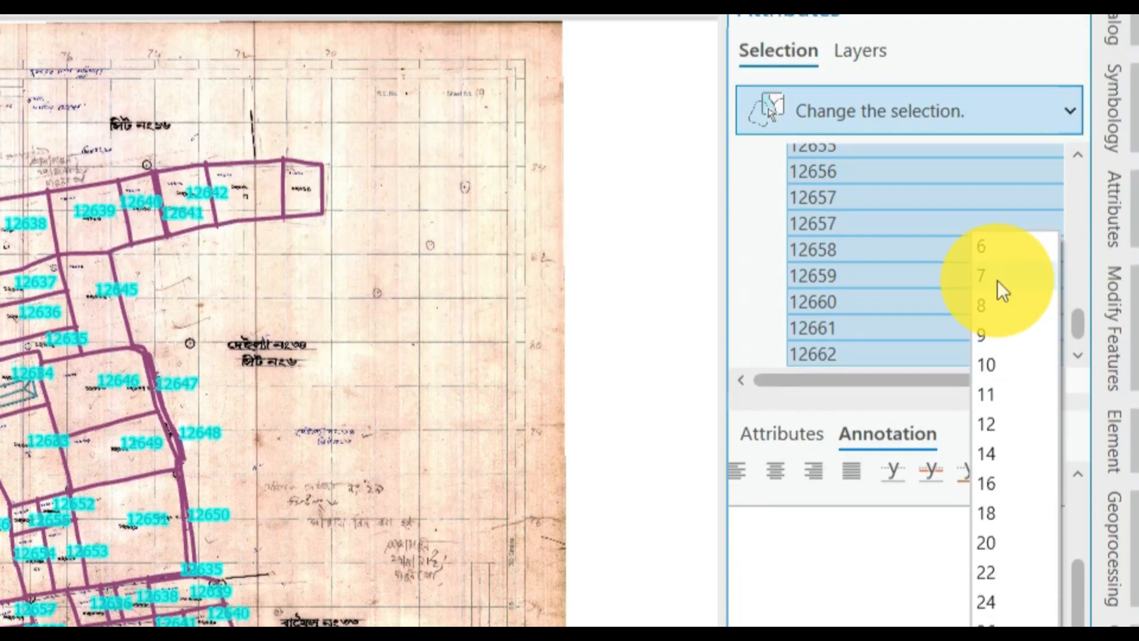
pyautogui.click(997, 278)
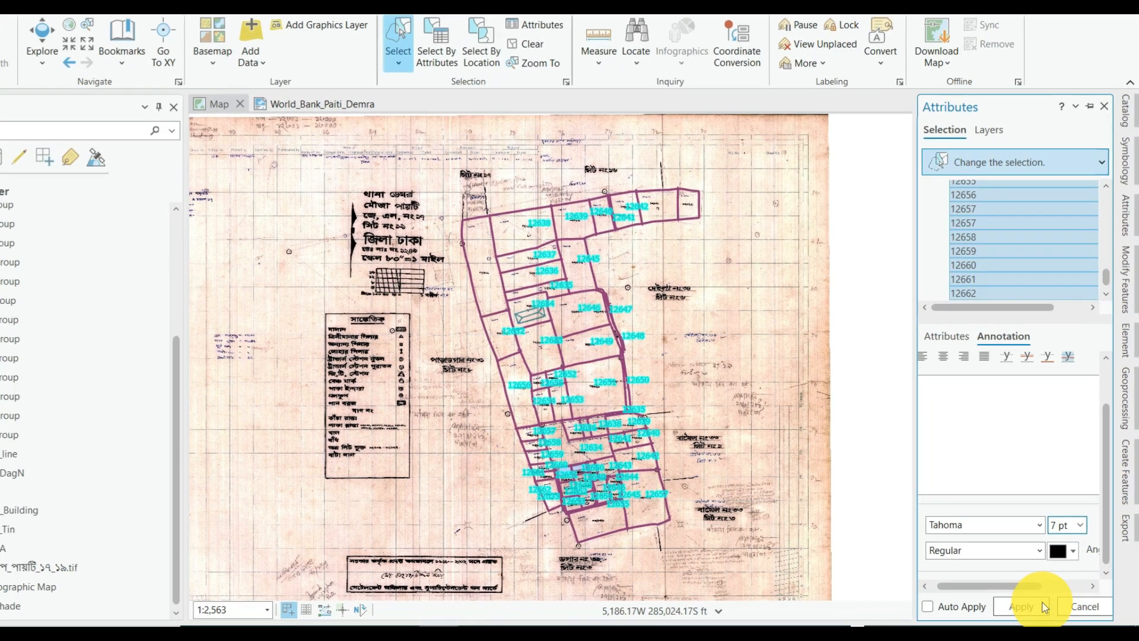
pyautogui.click(1036, 605)
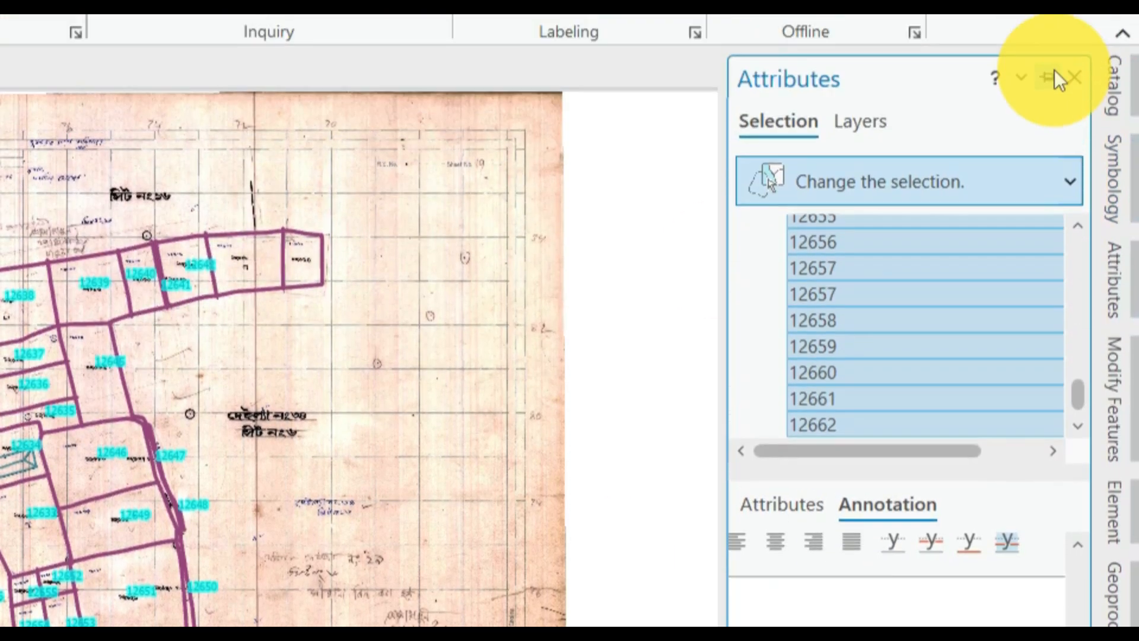
pyautogui.click(1053, 73)
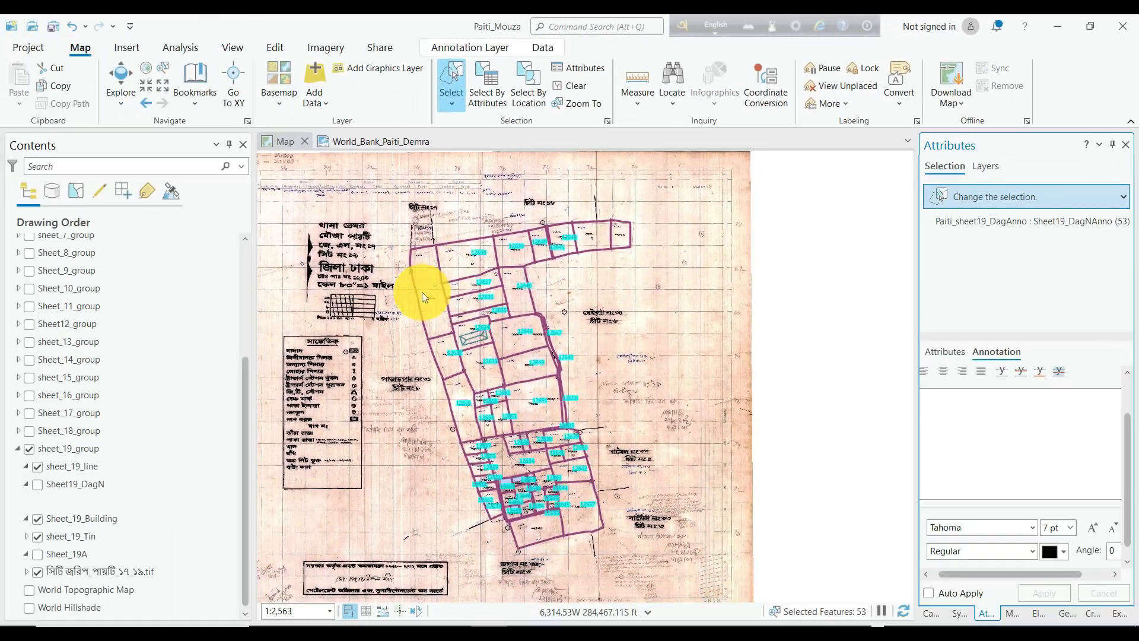
# - Examine the resized plot-number annotations against the parcel boundaries and the scanned sheet at several map scales
pyautogui.scroll(5, 422, 292)
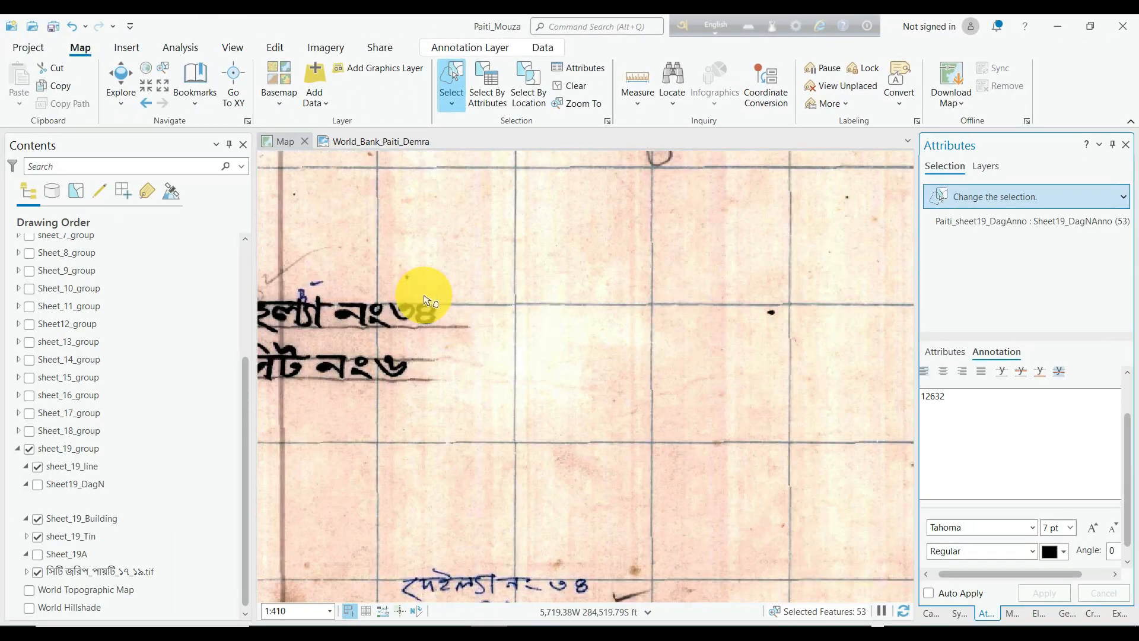
pyautogui.scroll(-5, 667, 291)
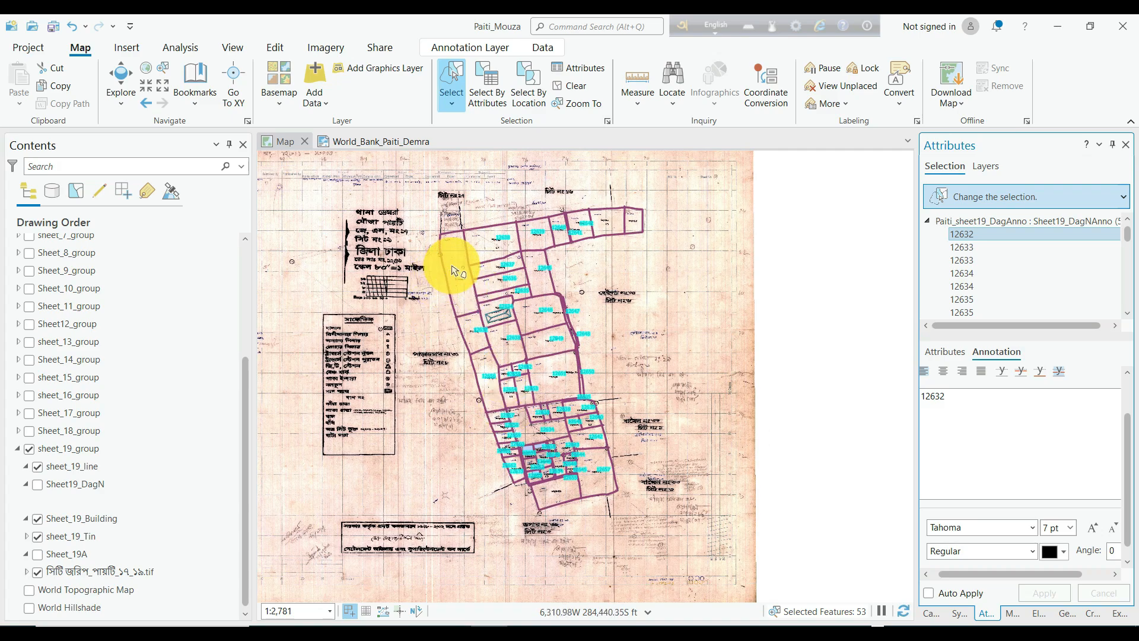
pyautogui.scroll(2, 529, 260)
pyautogui.scroll(-2, 541, 247)
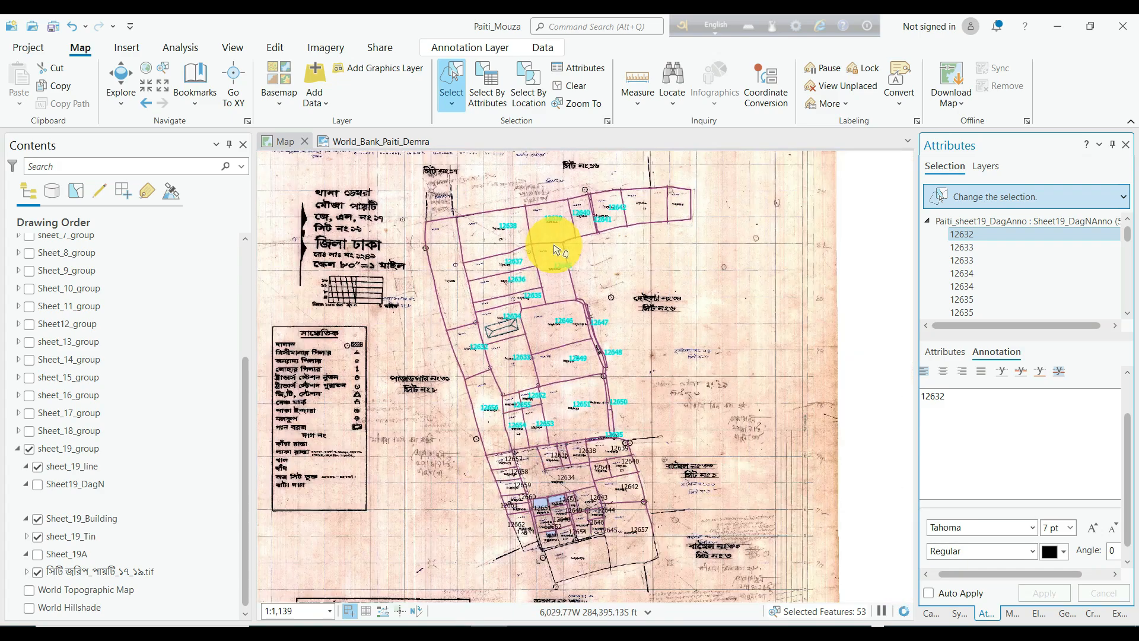
pyautogui.scroll(2, 526, 247)
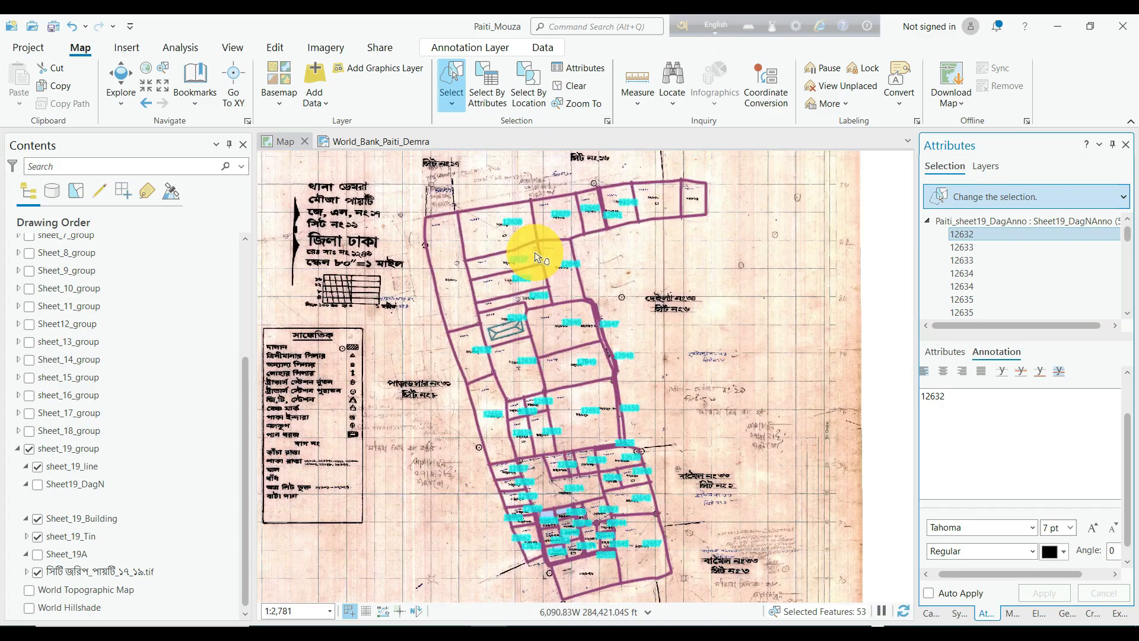
pyautogui.scroll(-2, 564, 242)
pyautogui.scroll(3, 587, 234)
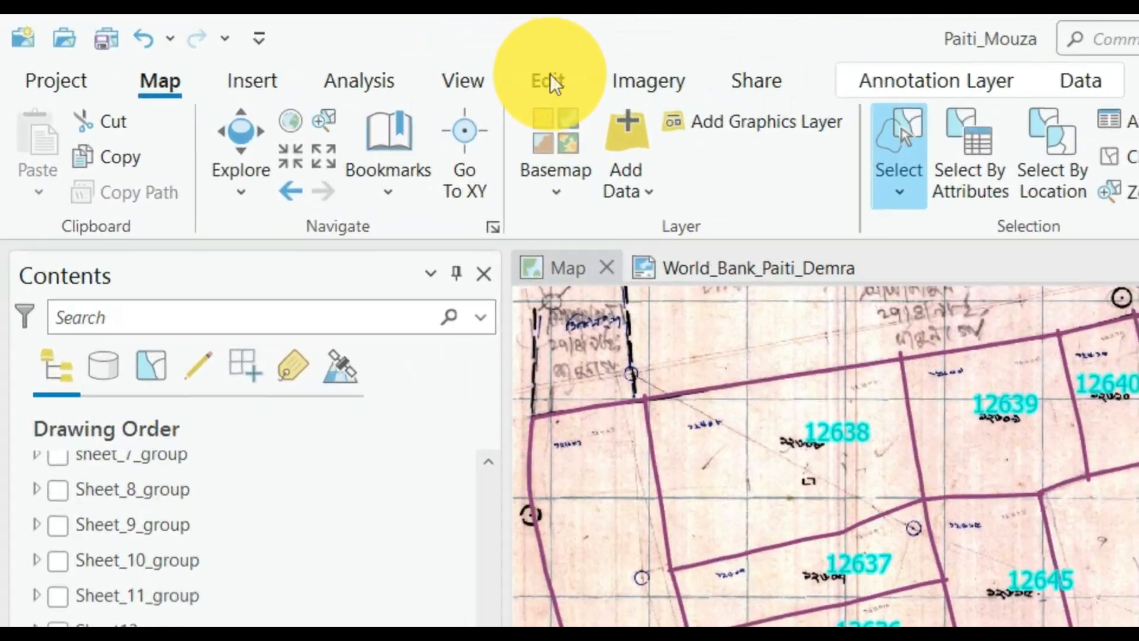
# - Switch to the editing tools and clear the selection of all plot-number annotations
pyautogui.click(276, 47)
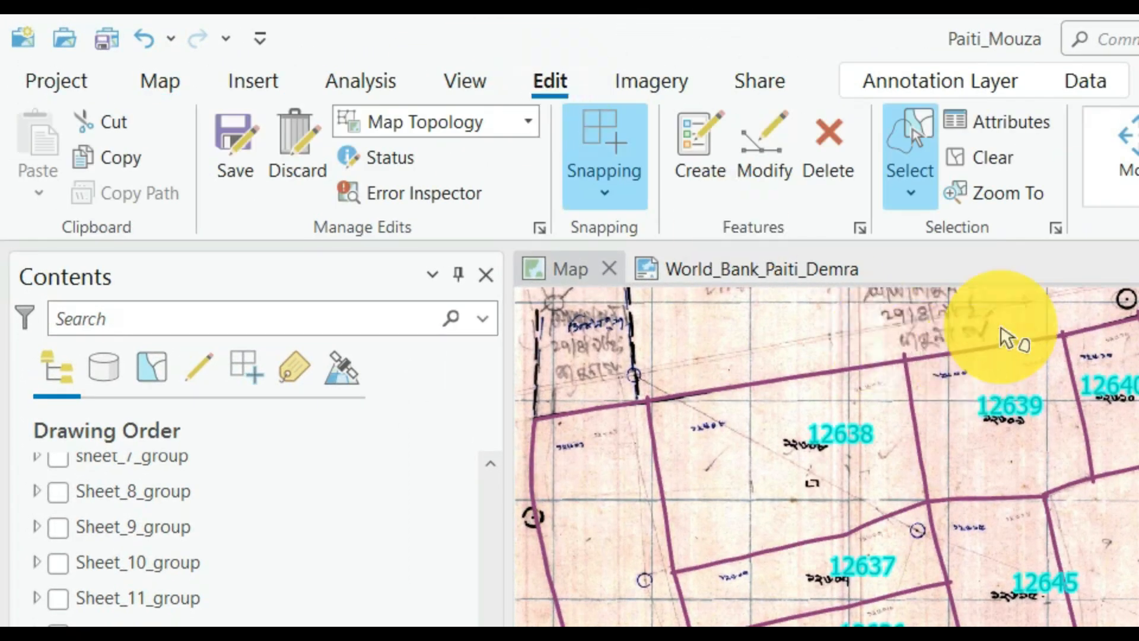
pyautogui.click(909, 171)
pyautogui.click(973, 370)
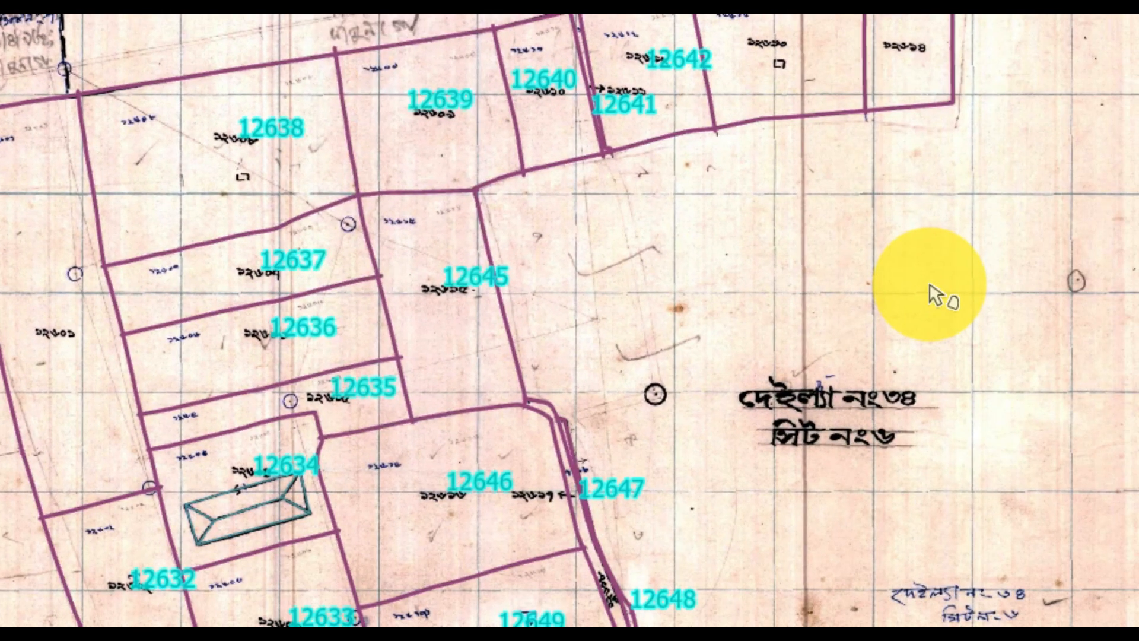
pyautogui.click(929, 280)
# - Select only the 12642 annotation near the northern parcels and activate the Annotation editing tool
pyautogui.click(95, 150)
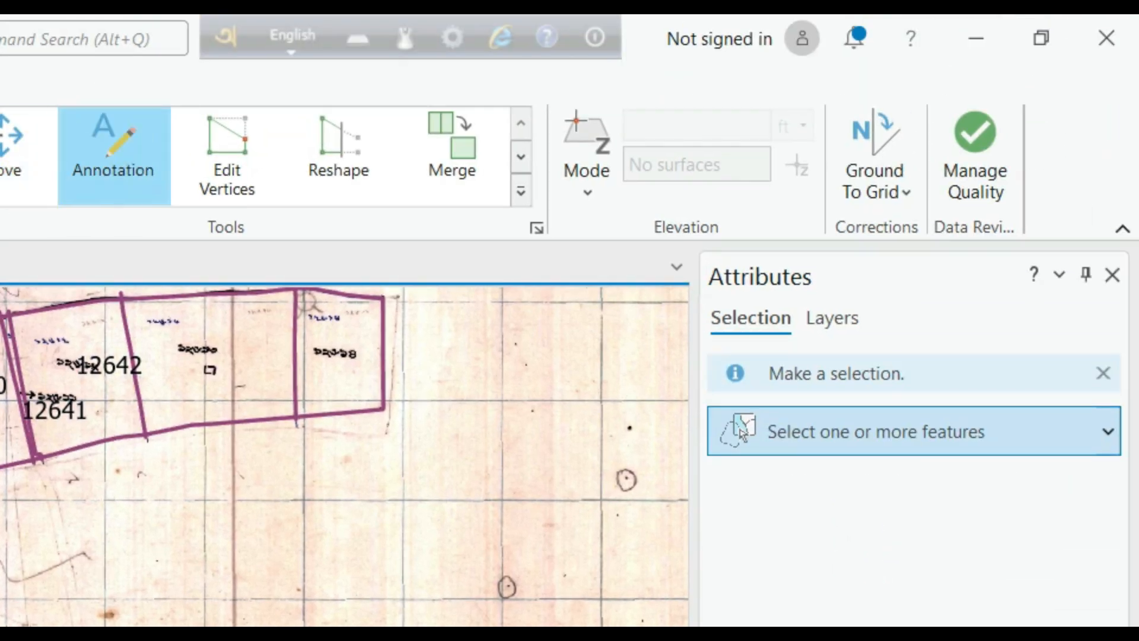
pyautogui.click(116, 408)
pyautogui.scroll(3, 101, 380)
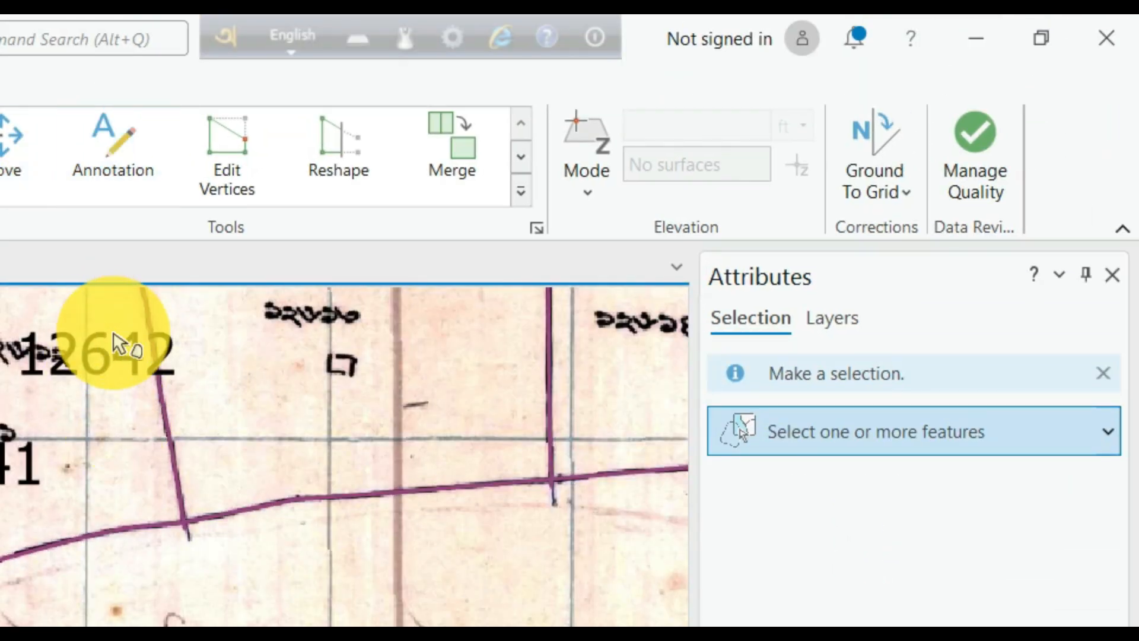
pyautogui.click(92, 361)
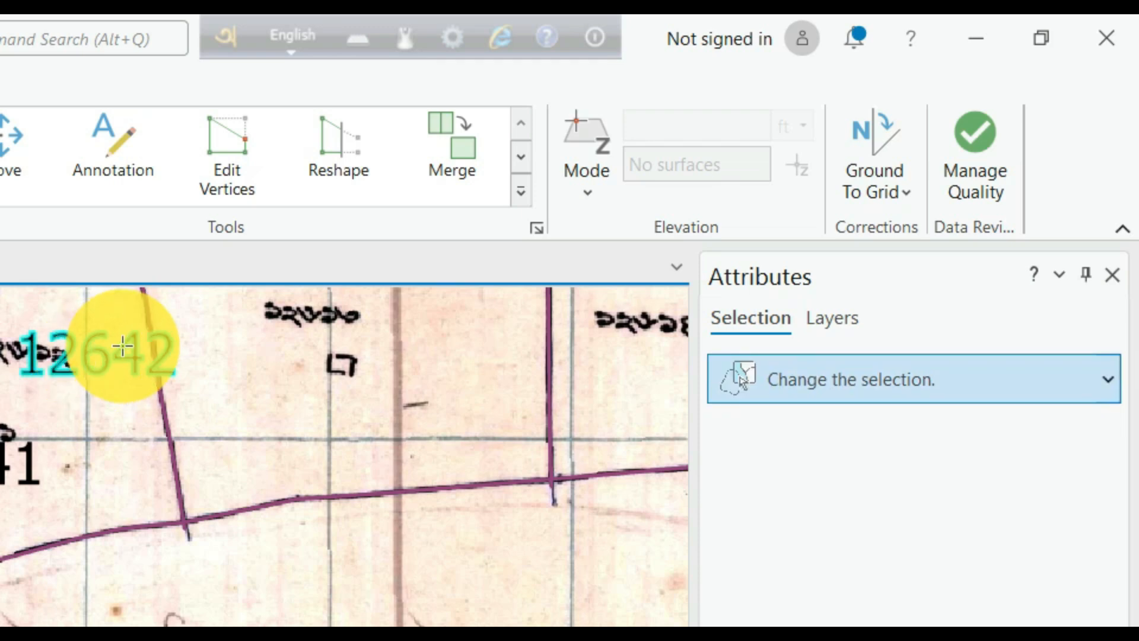
pyautogui.click(114, 173)
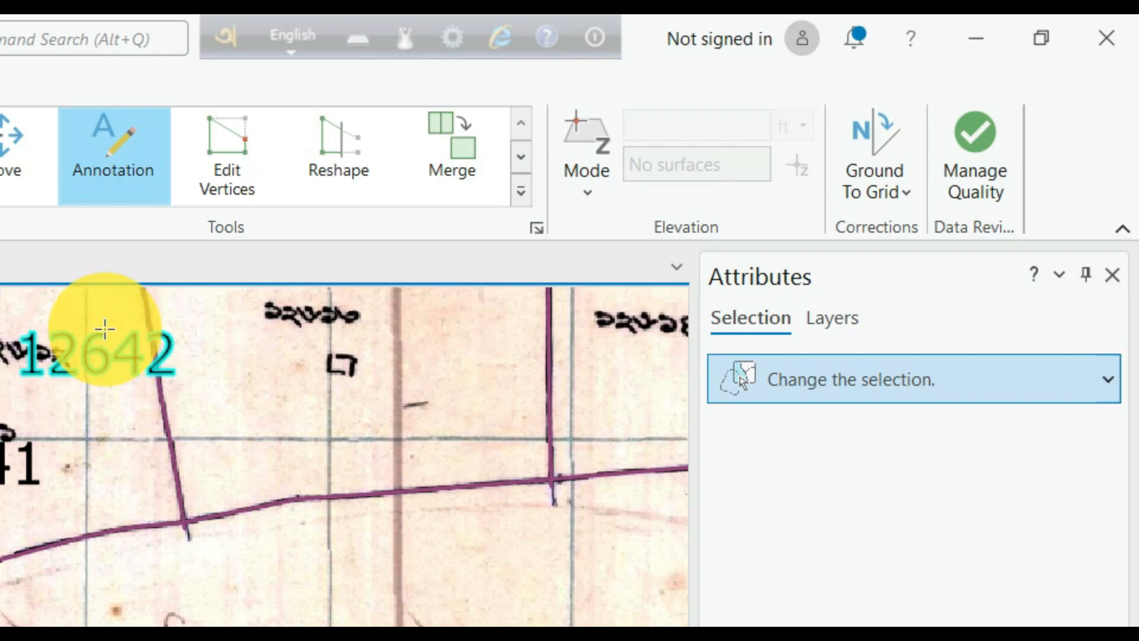
# - Close the Attributes pane, auto-hide the Geoprocessing pane and reactivate the Annotation editing tool for the 12642 label
pyautogui.click(1111, 274)
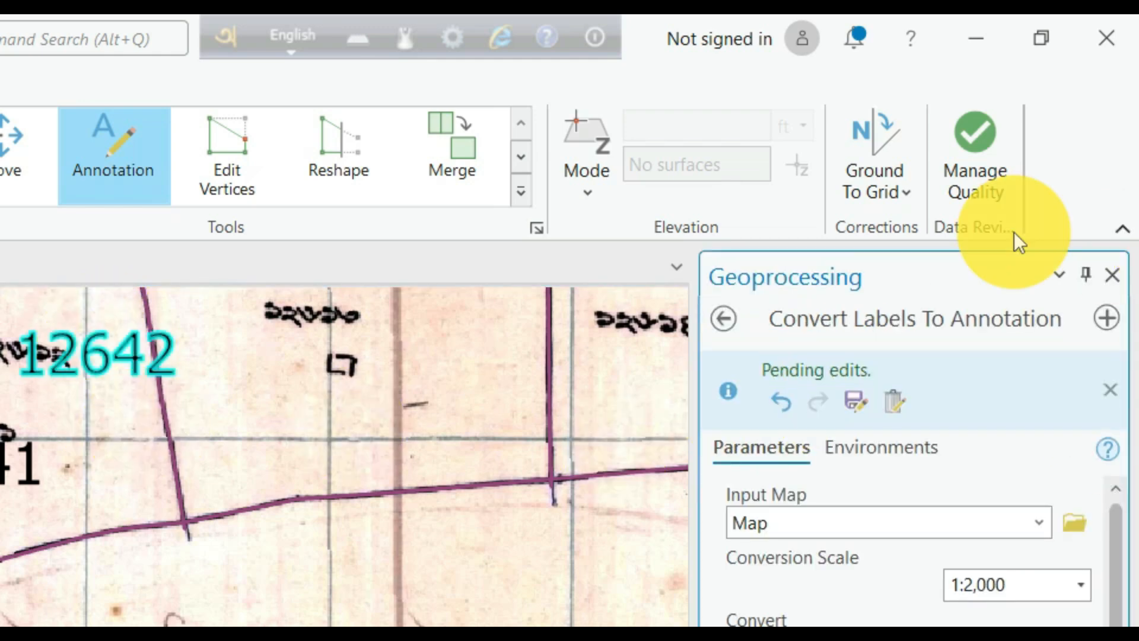
pyautogui.click(1086, 274)
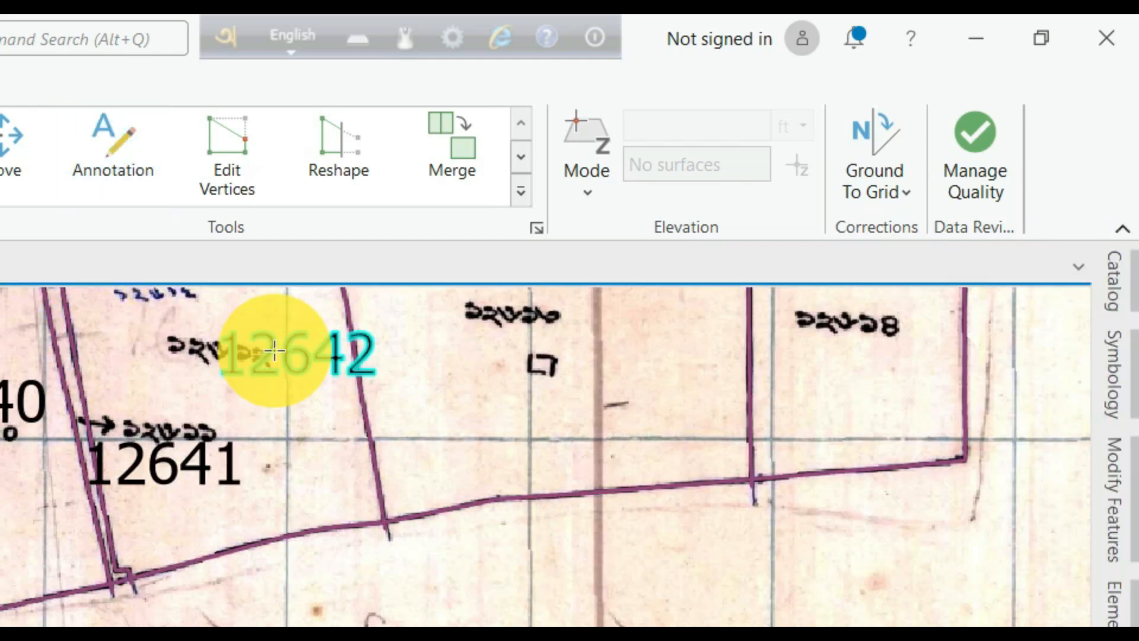
pyautogui.click(120, 164)
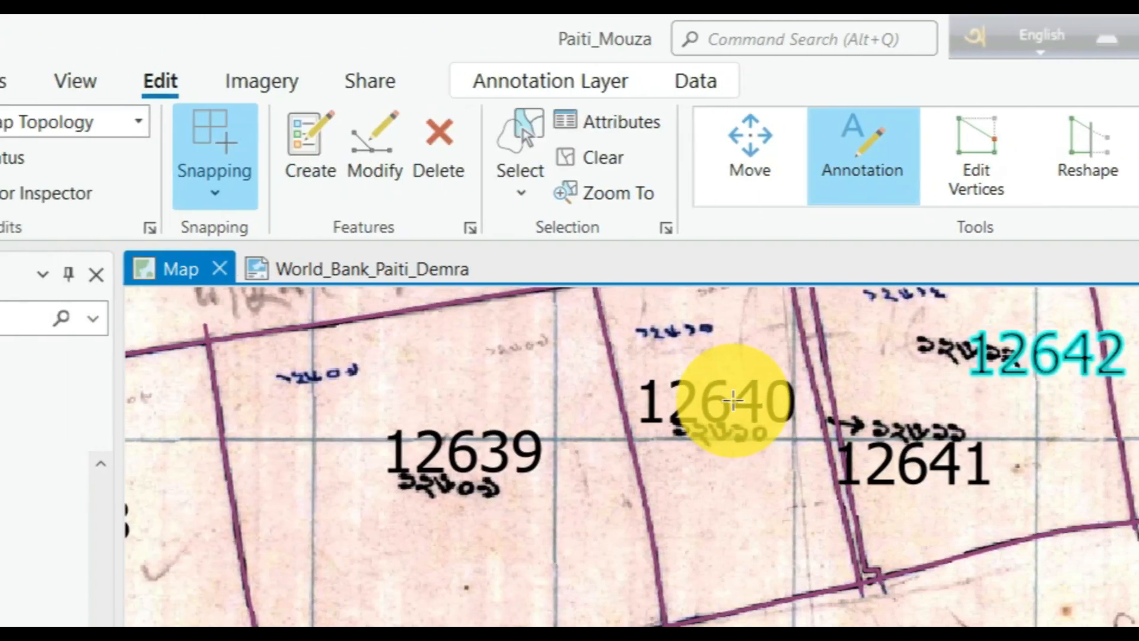